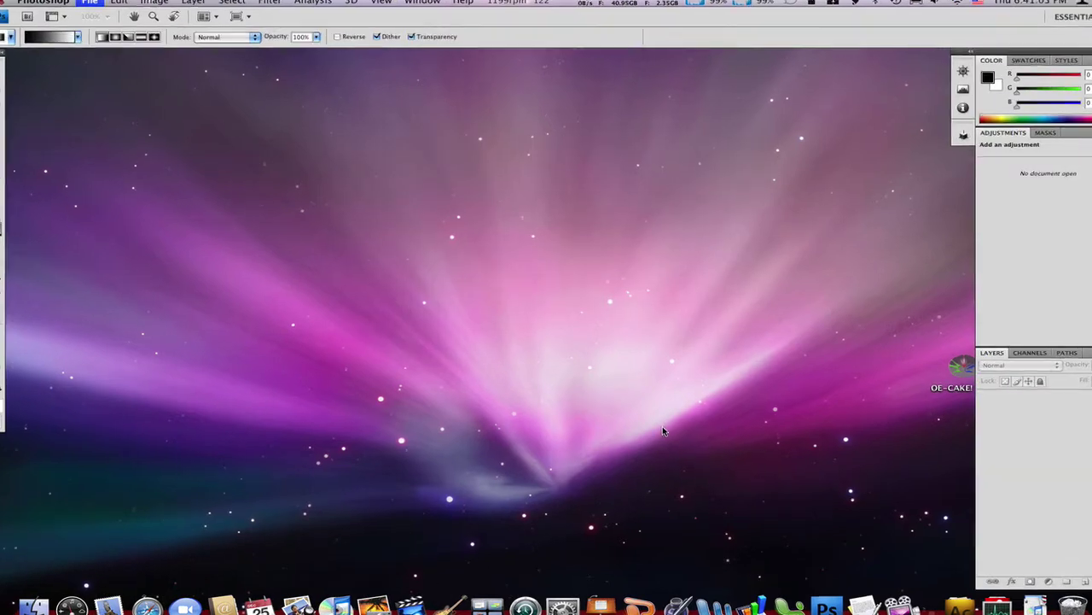
- Create a new 512 by 512 pixel document at 72 pixels/inch, RGB Color, 8 bit, with transparent contents
key("super+n")
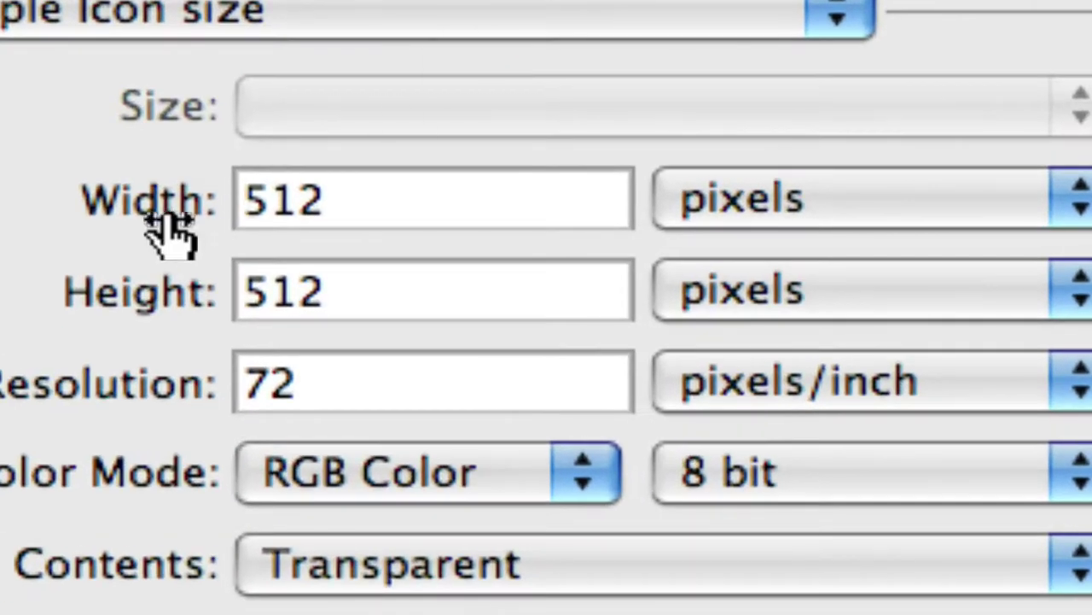
left_click_drag(341, 201, 162, 203)
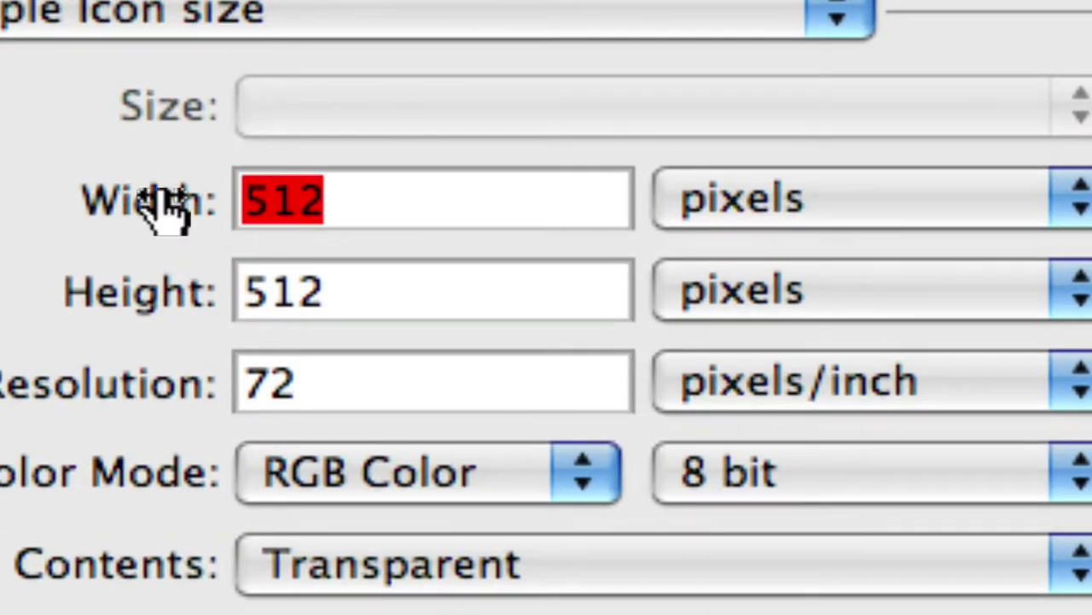
left_click_drag(379, 291, 59, 281)
left_click_drag(378, 383, 132, 401)
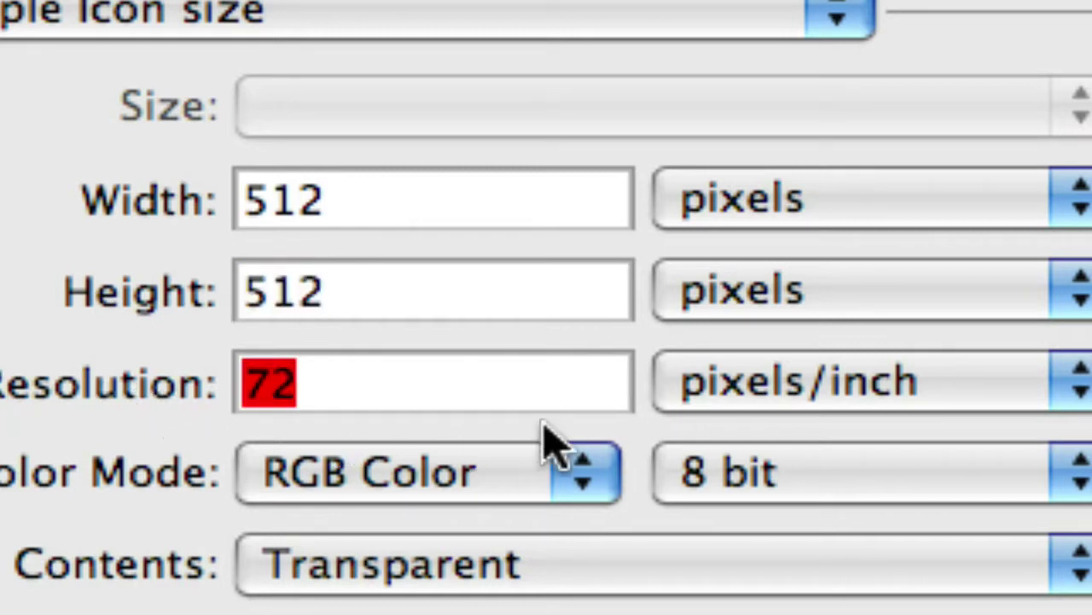
left_click(546, 478)
left_click(453, 494)
left_click(454, 493)
left_click(939, 492)
left_click(944, 485)
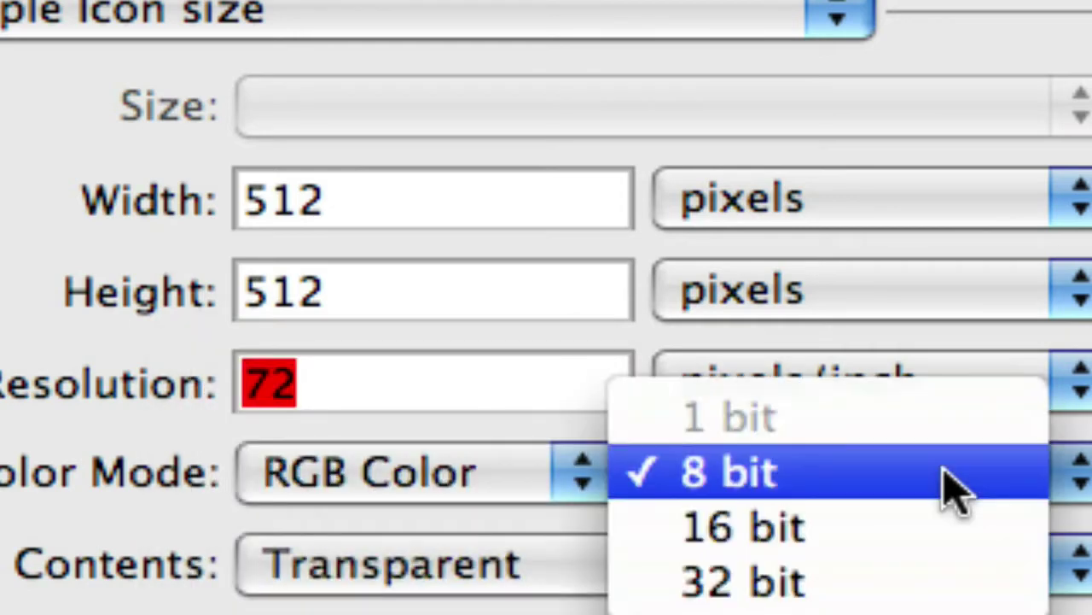
left_click(390, 549)
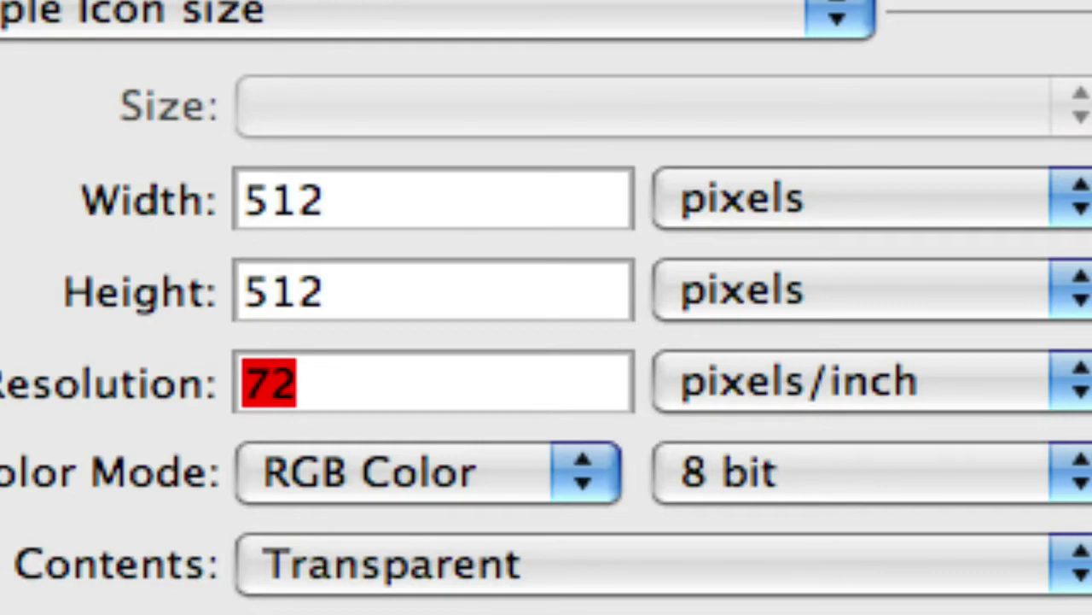
key("Return")
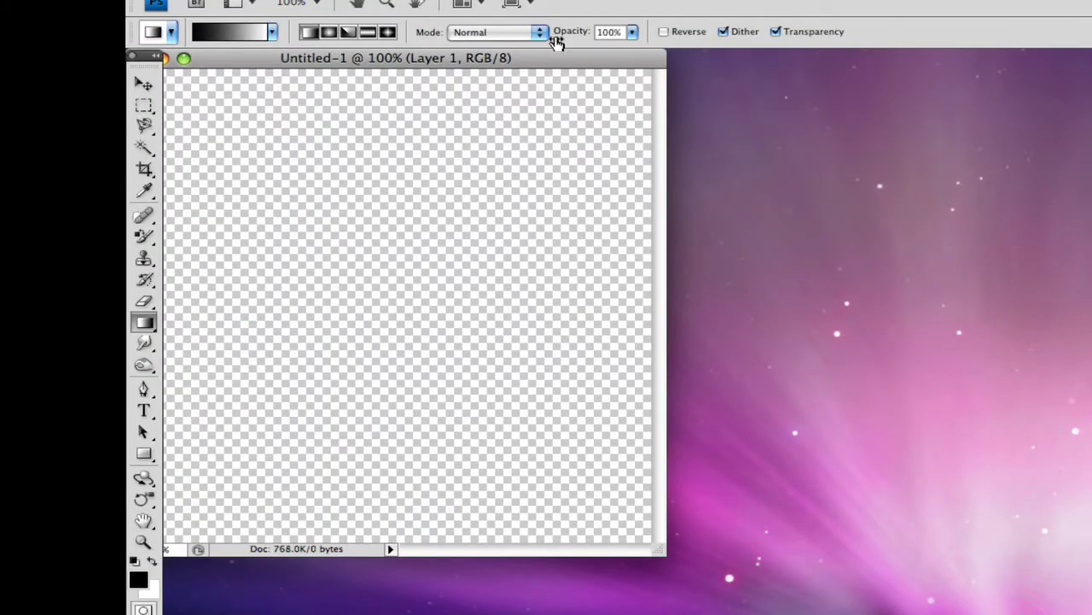
left_click_drag(549, 53, 624, 56)
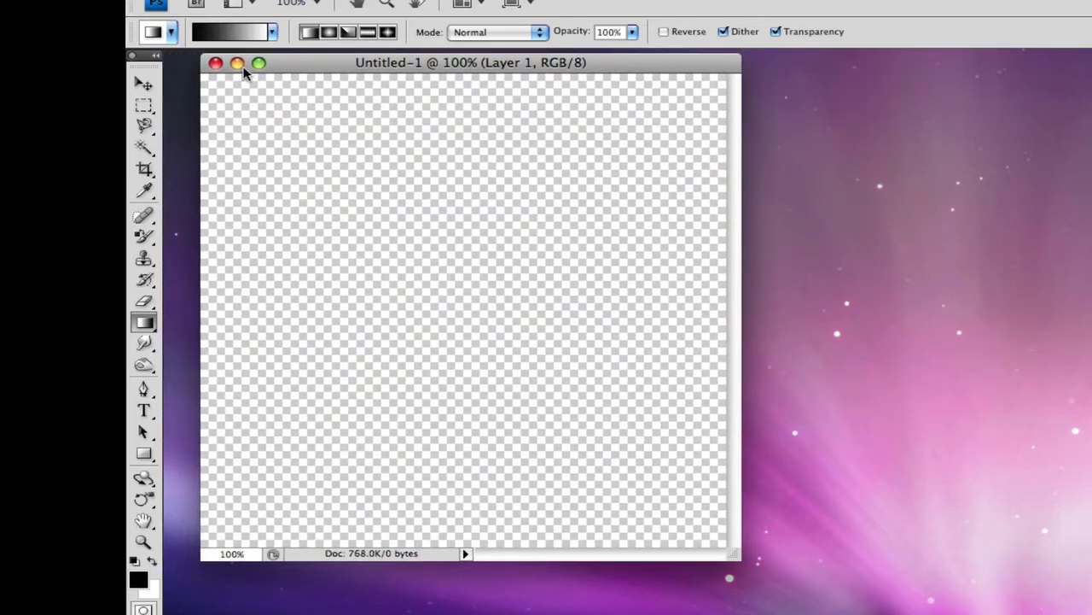
- Place a rectangular marquee selection with a fixed size of 480 px width and 468 px height on the canvas
left_click(143, 105)
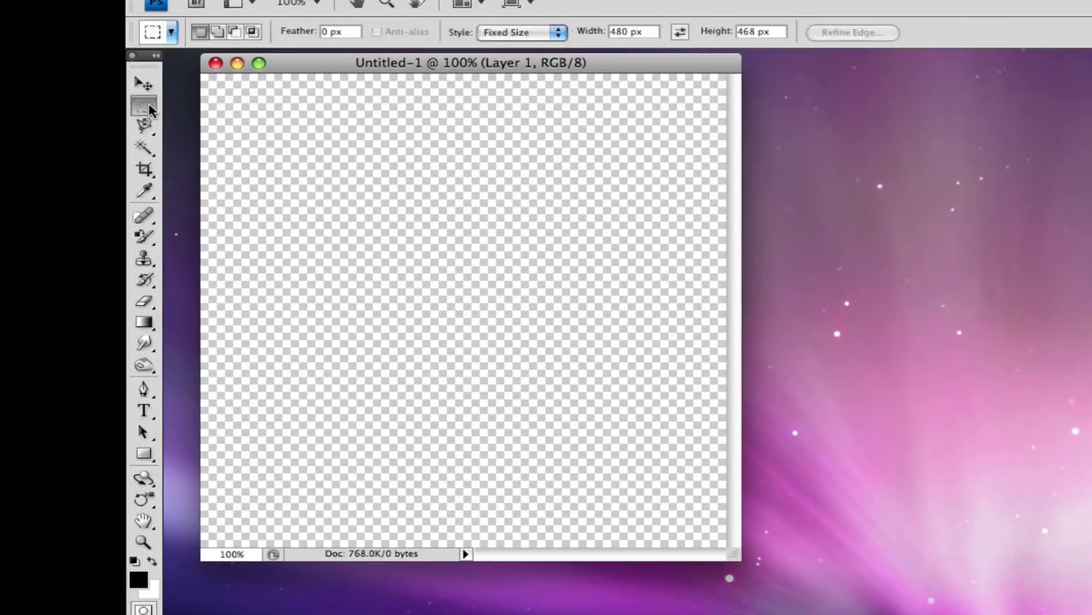
left_click(469, 191)
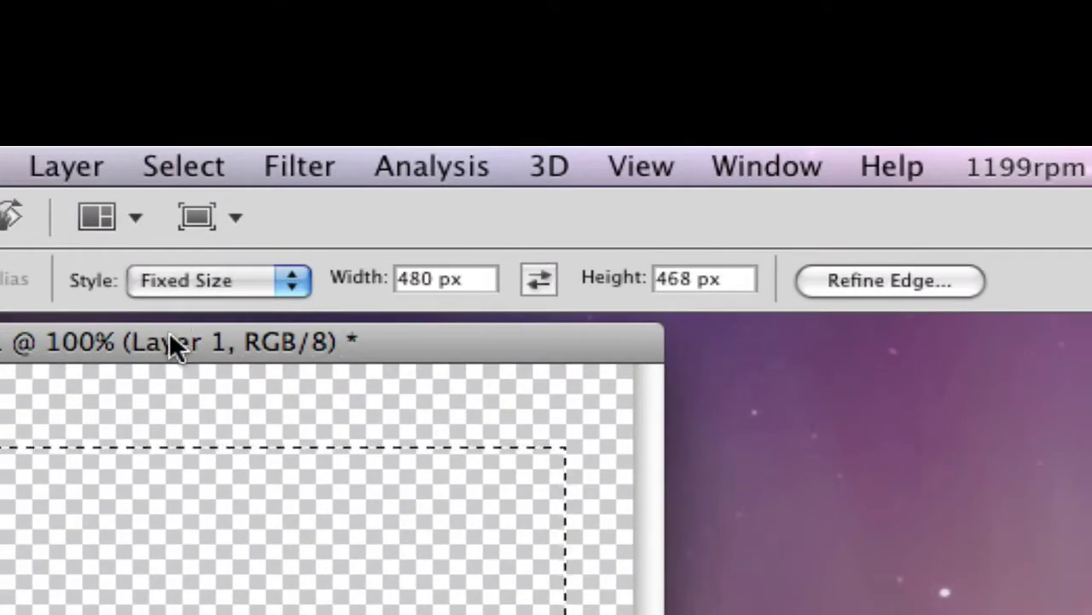
key("super+d")
left_click(234, 278)
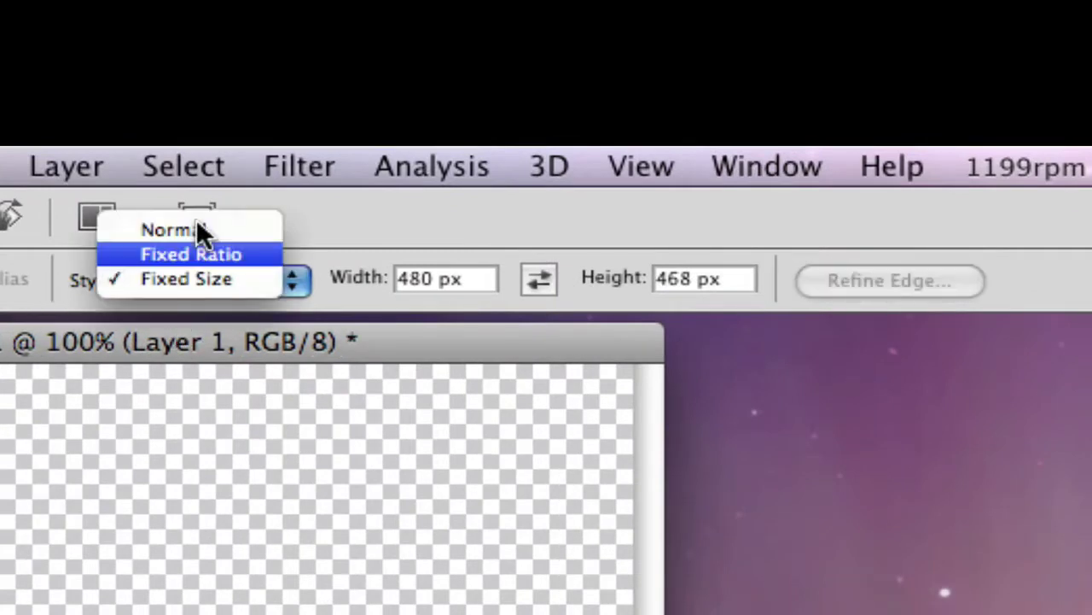
left_click(483, 282)
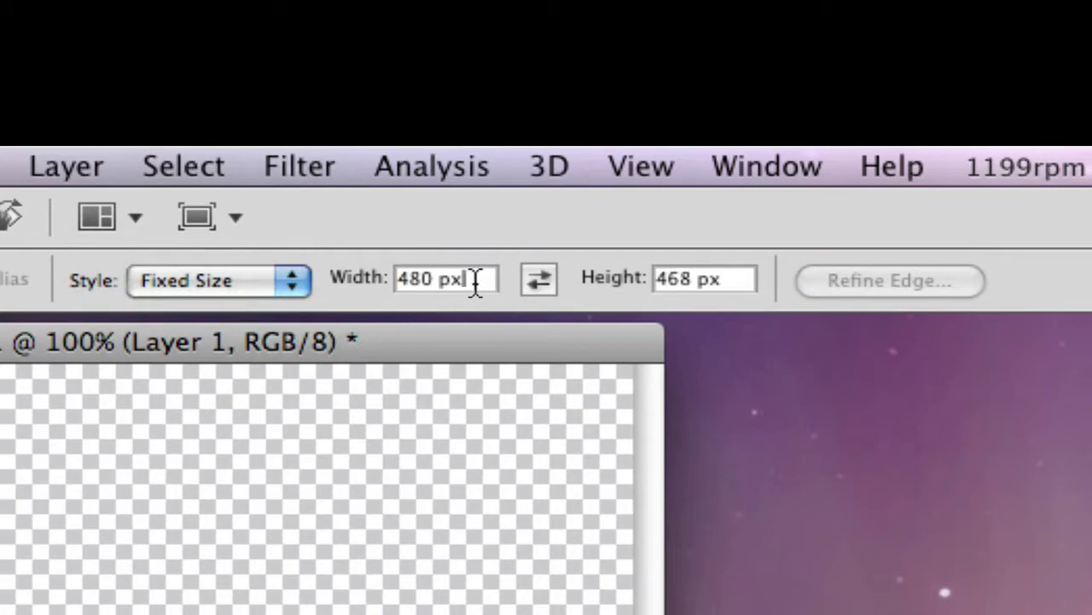
left_click_drag(476, 284, 389, 279)
left_click(488, 284)
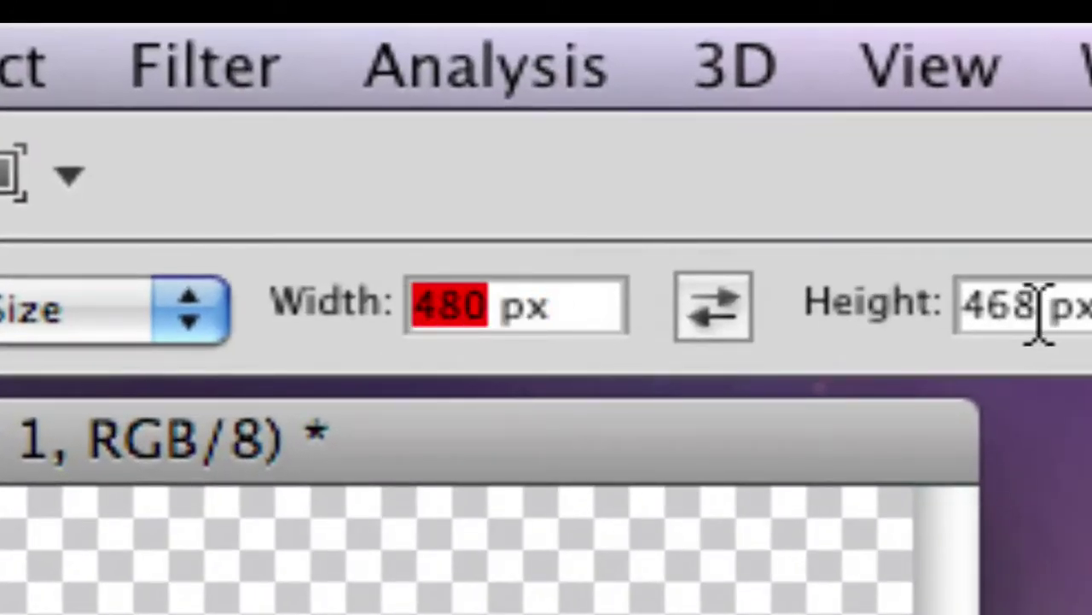
left_click_drag(1017, 308, 961, 306)
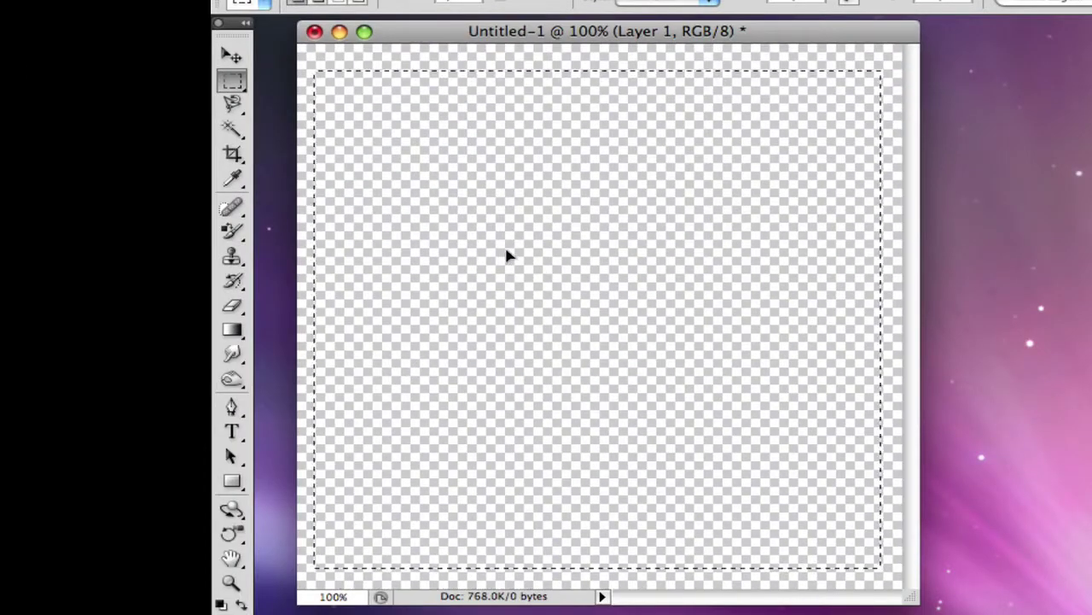
- Nudge the rectangular selection down a few pixels to centre it vertically on the canvas
key("Down")
key("Down")
key("Down")
key("Down")
key("Down")
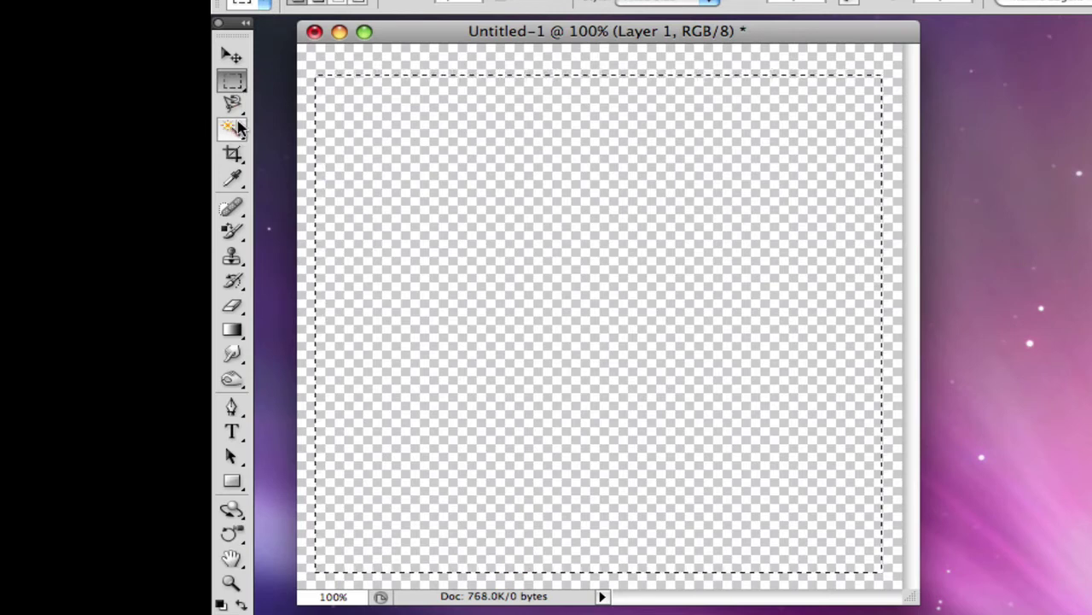
- Edit the Gradient tool's Foreground to Background gradient and set its starting colour stop to bright red
left_click(232, 330)
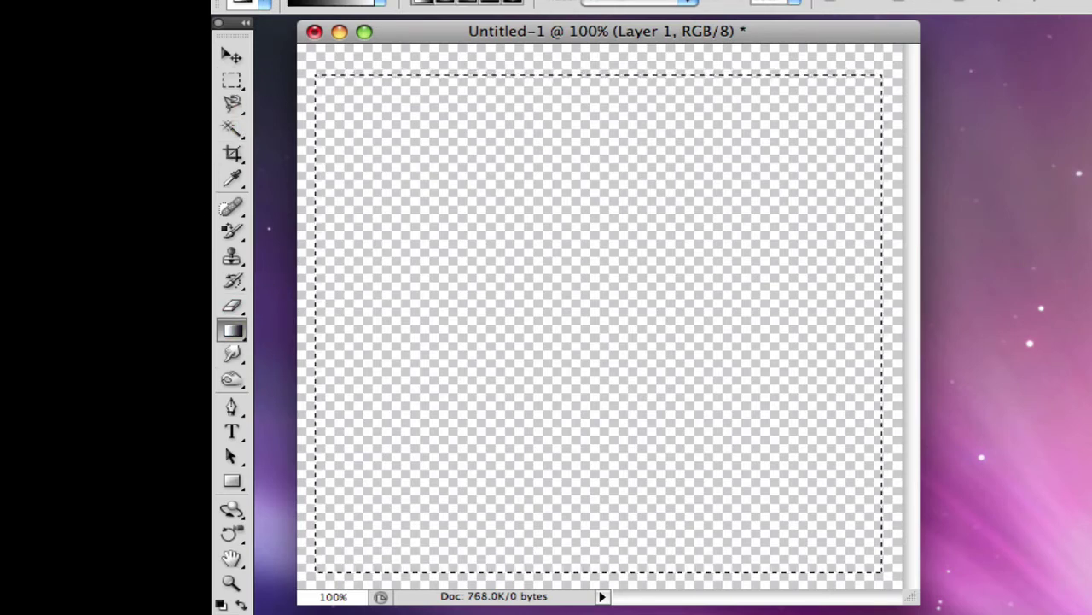
left_click(342, 6)
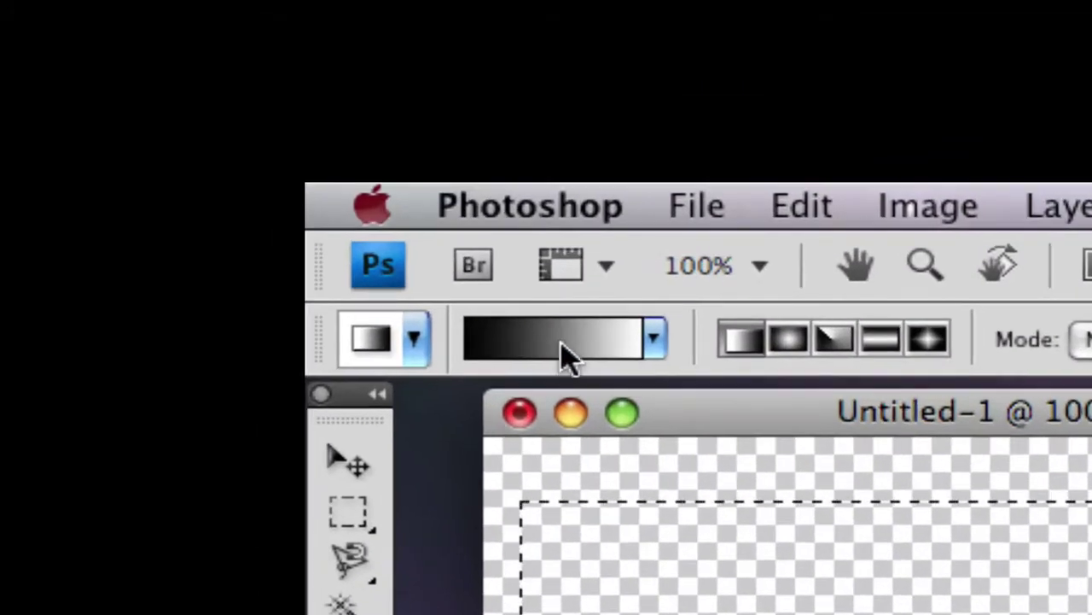
left_click(333, 2)
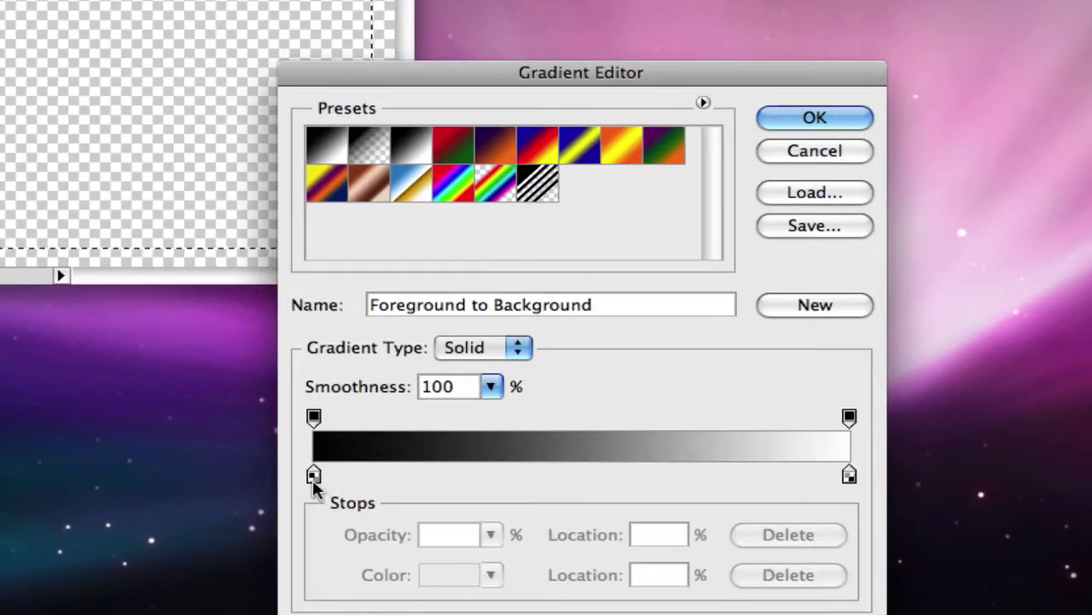
double_click(314, 475)
left_click_drag(366, 141, 577, 23)
left_click(907, 28)
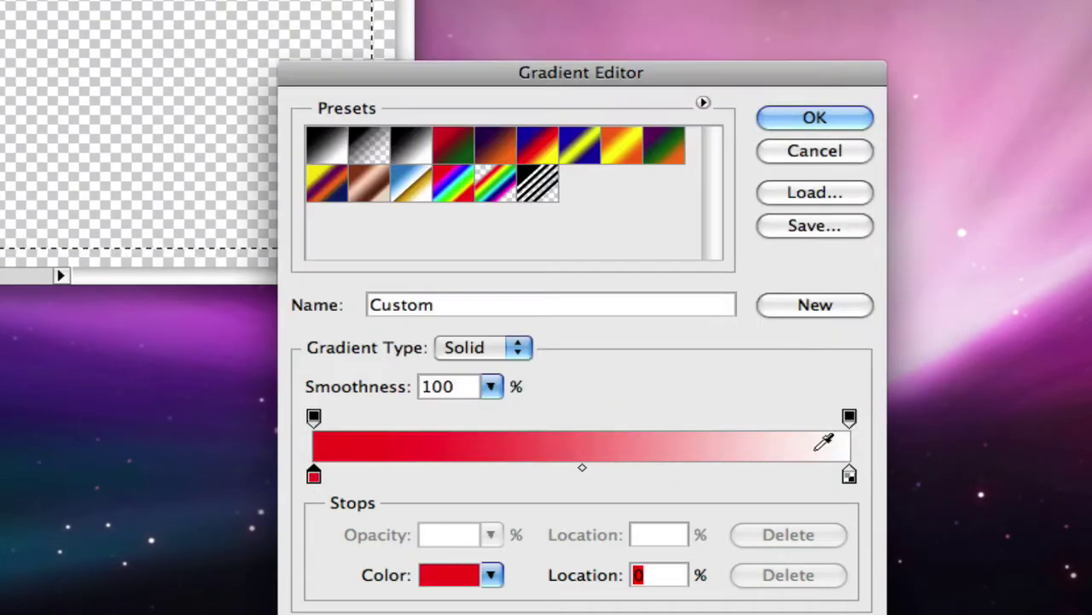
- Set the gradient's end colour stop to dark red cc0000 and fill the selection with it from top edge to bottom edge
double_click(849, 474)
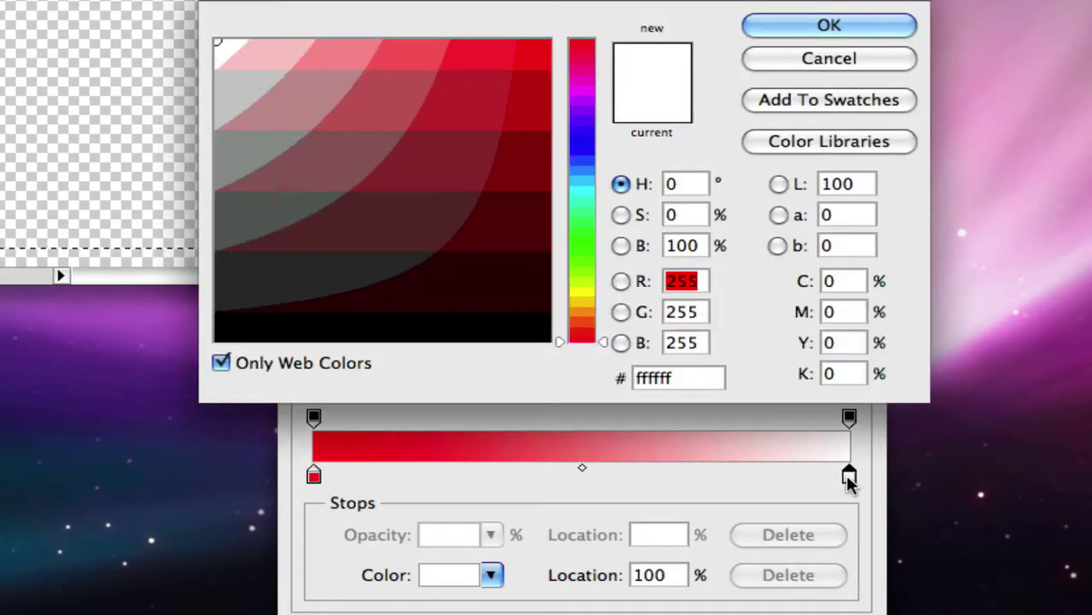
left_click(536, 82)
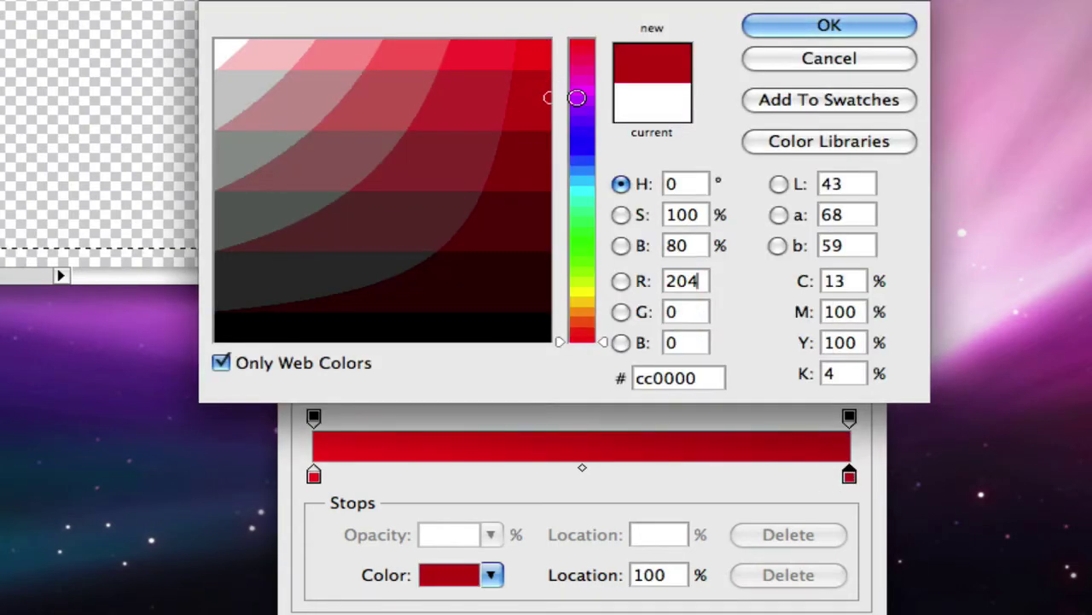
left_click(815, 25)
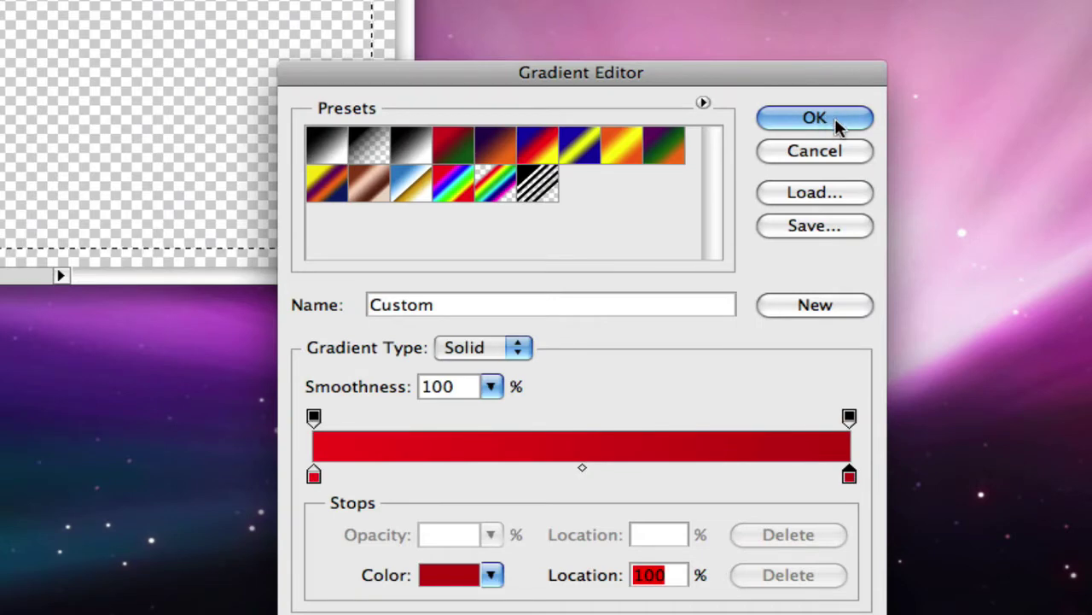
left_click(834, 116)
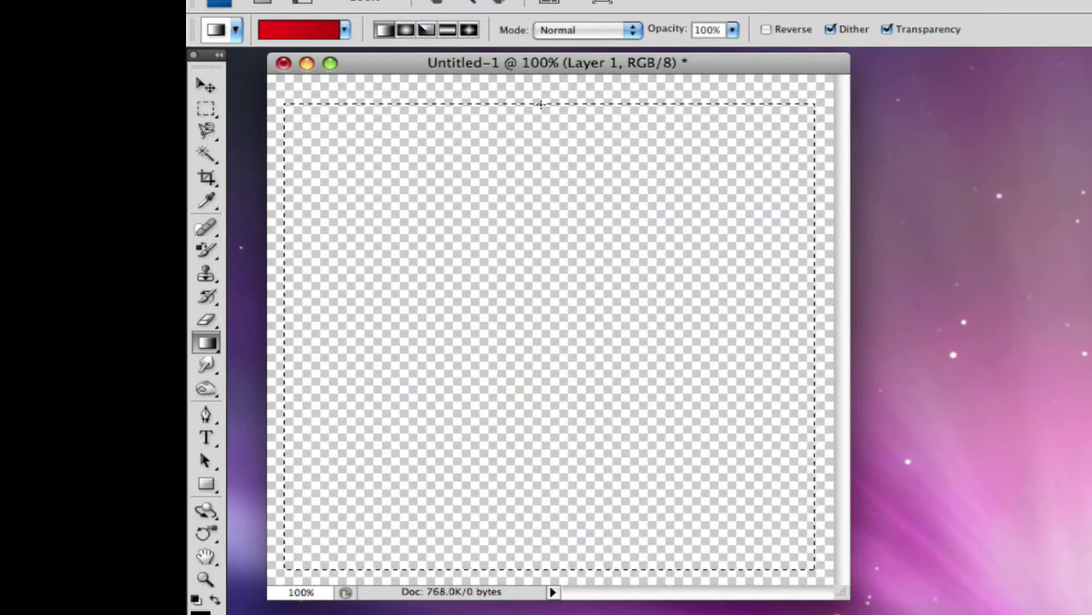
left_click_drag(540, 103, 539, 576)
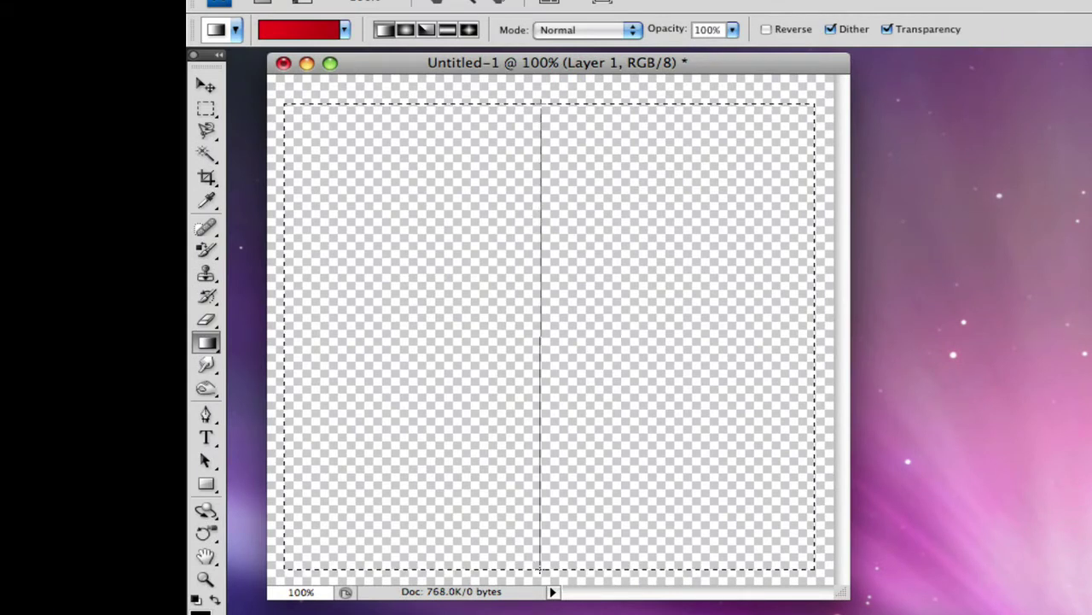
left_click_drag(539, 571, 539, 570)
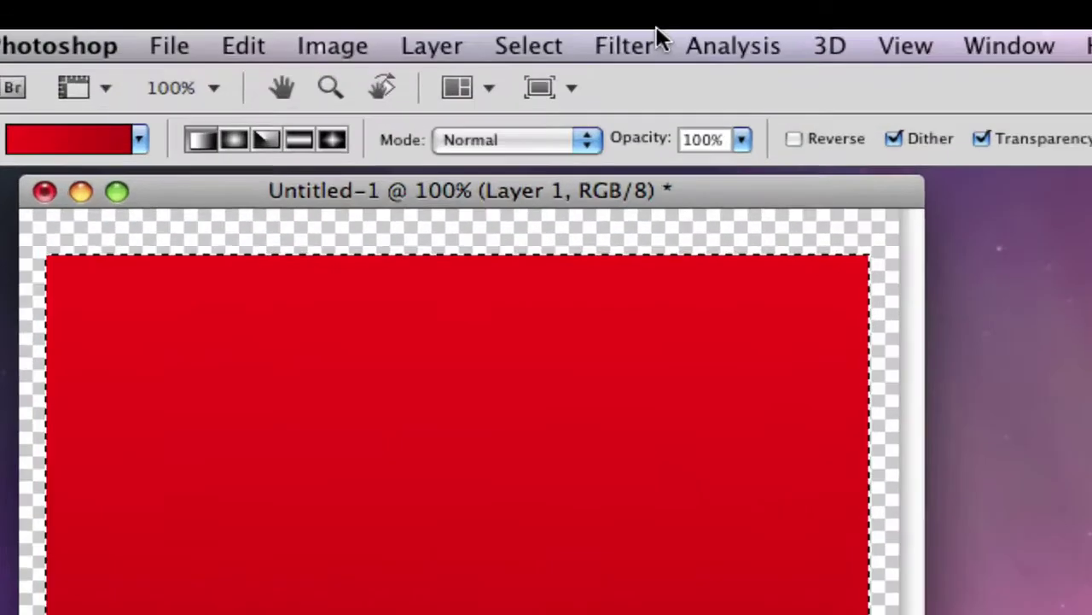
- Start the Lighting Effects render filter and rotate the spotlight so it shines straight down from above the red rectangle
left_click(655, 0)
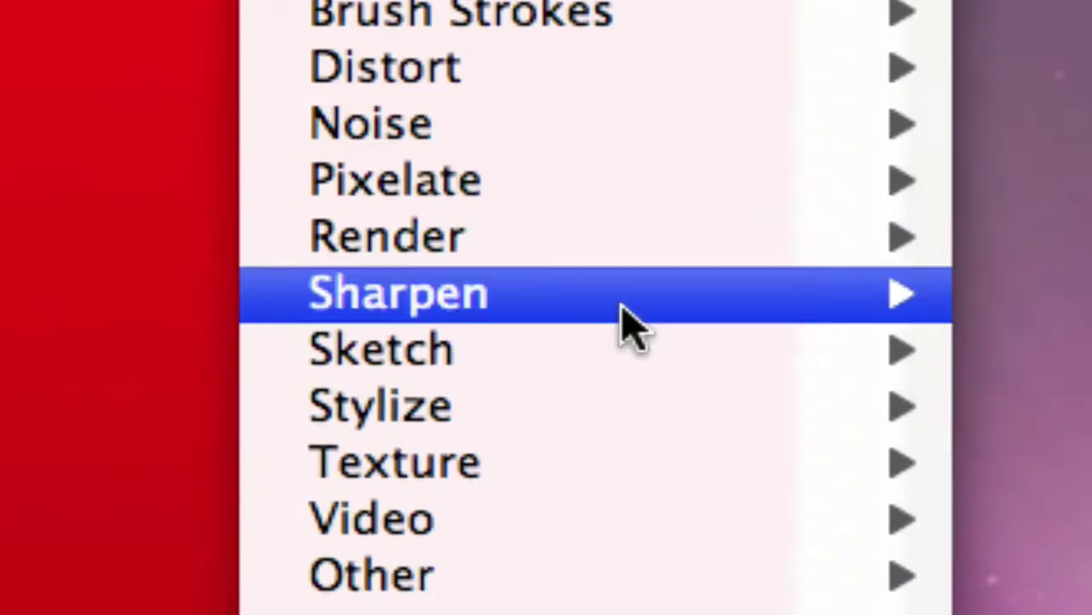
mouse_move(629, 236)
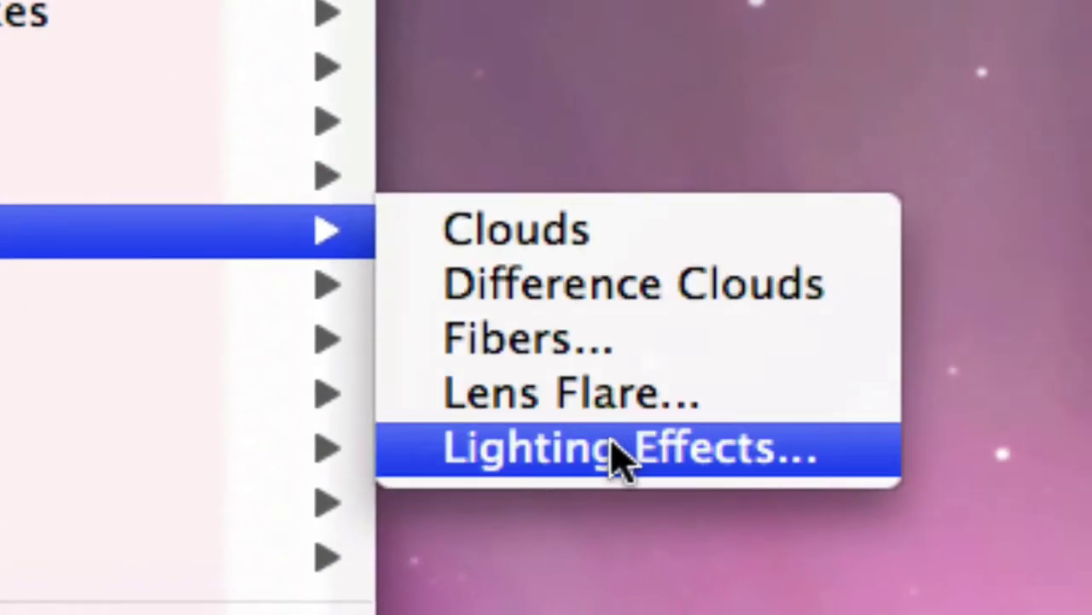
left_click(621, 461)
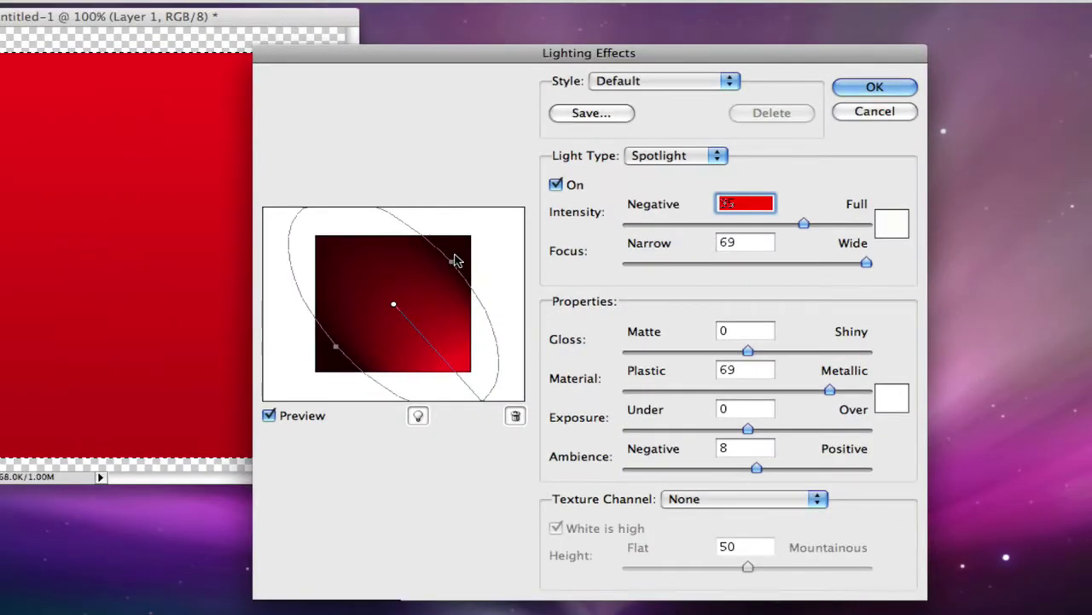
left_click_drag(452, 261, 290, 304)
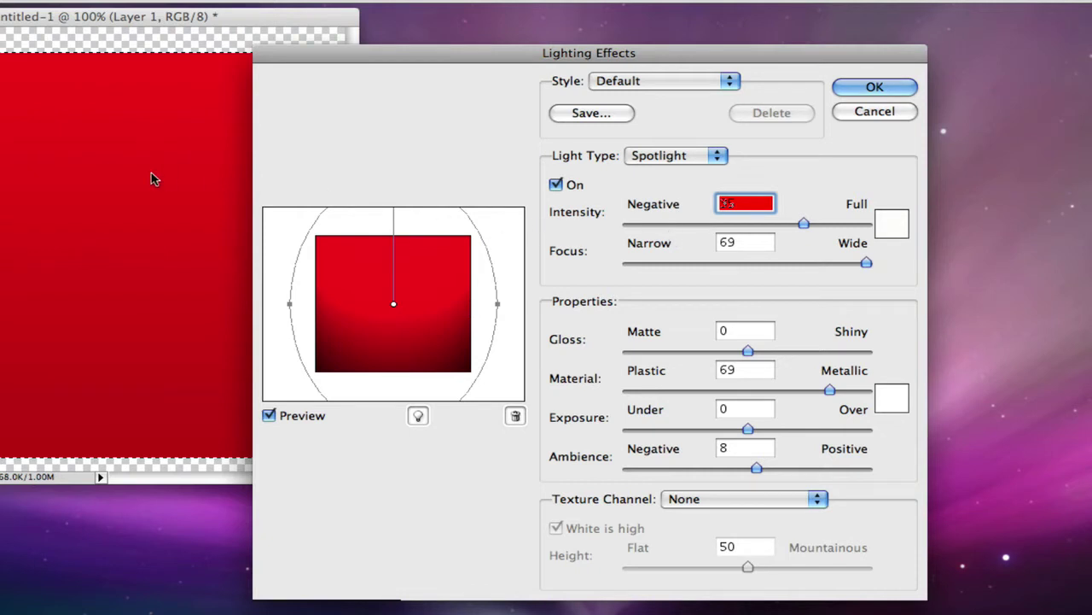
- Set the spotlight's intensity to 17 and its focus to 78
type("17")
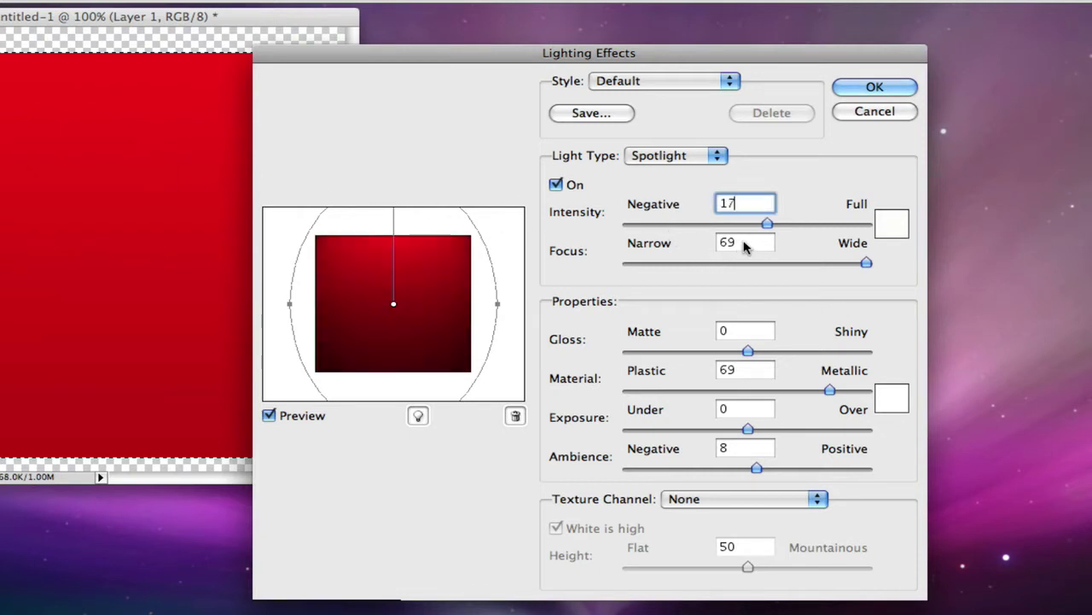
key("Tab")
type("78")
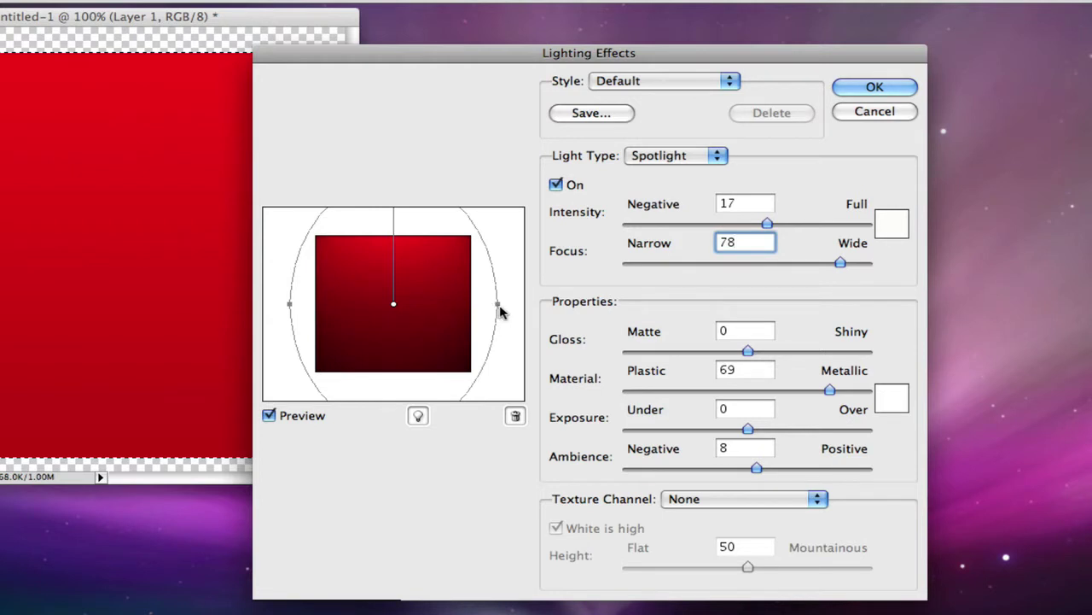
- Move the spotlight's centre slightly down in the preview and widen its ellipse a little on both sides
left_click(393, 306)
left_click_drag(394, 312, 395, 317)
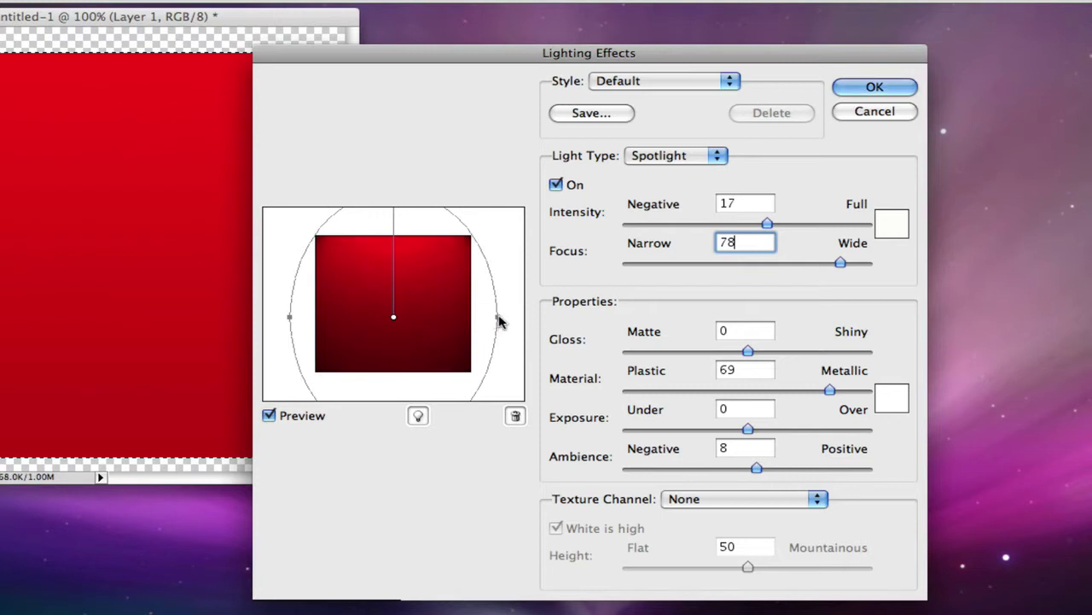
left_click_drag(499, 317, 512, 318)
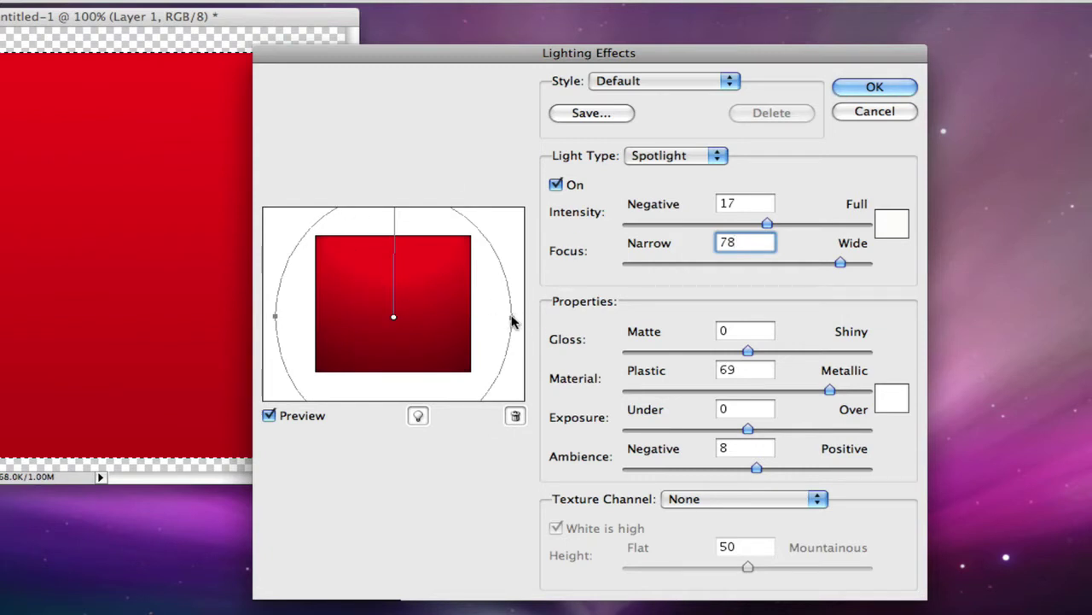
left_click_drag(513, 319, 512, 317)
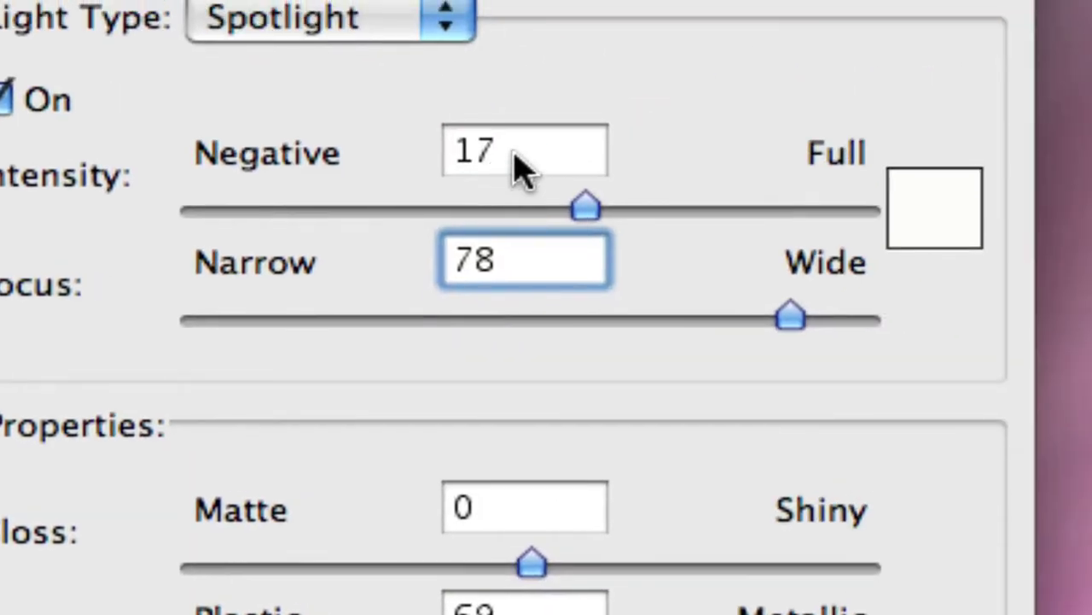
left_click_drag(517, 165, 458, 154)
left_click_drag(541, 276, 418, 273)
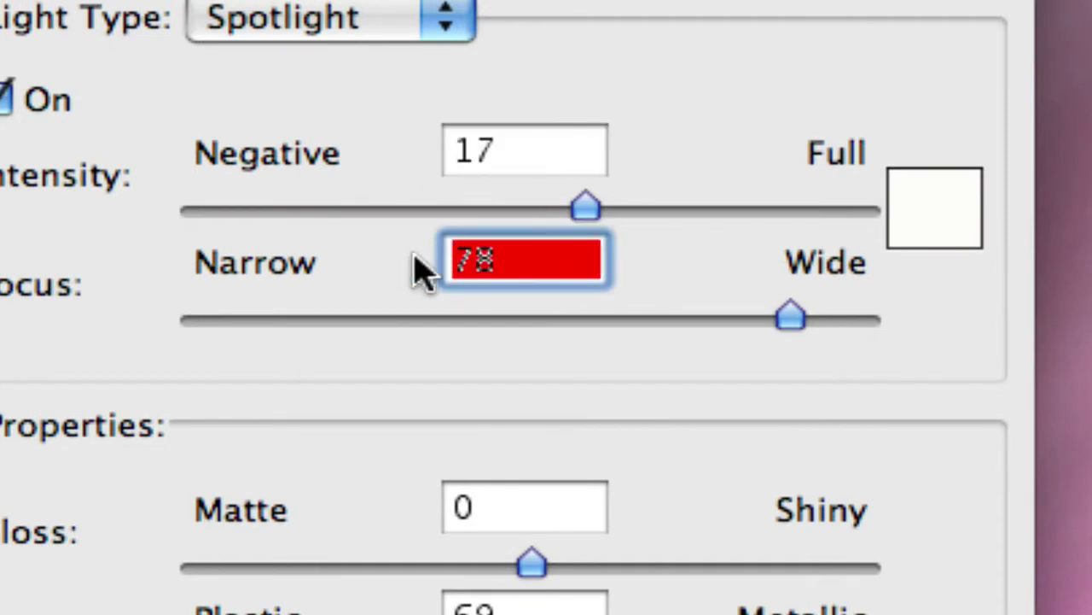
double_click(566, 276)
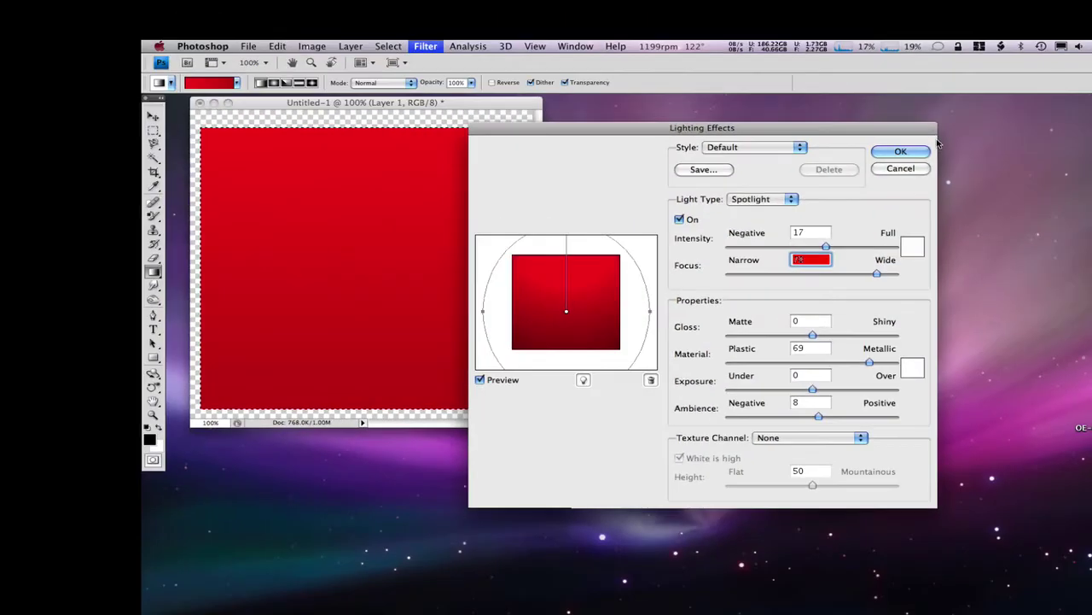
- Apply the lighting effect to the red rectangle and clear the selection around it
left_click(910, 153)
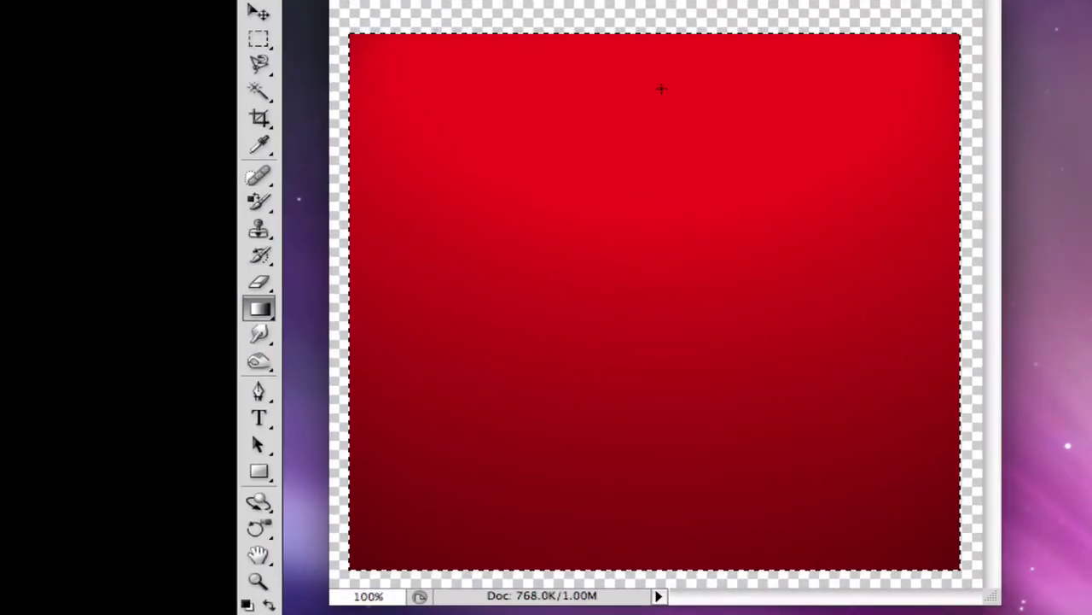
key("super+d")
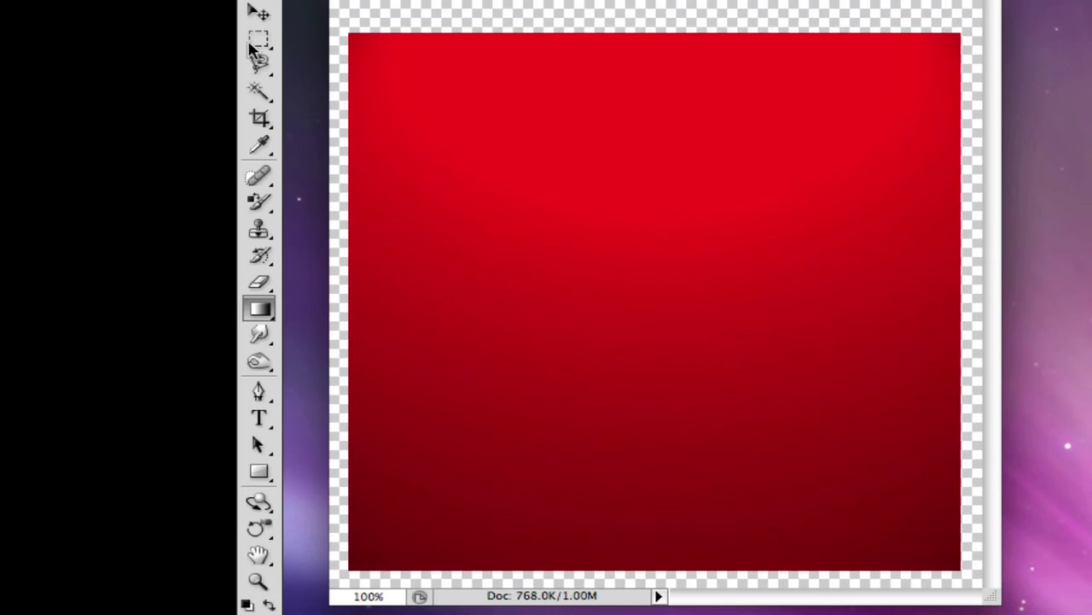
- Align the red rectangle to the centre of the whole canvas
left_click(260, 14)
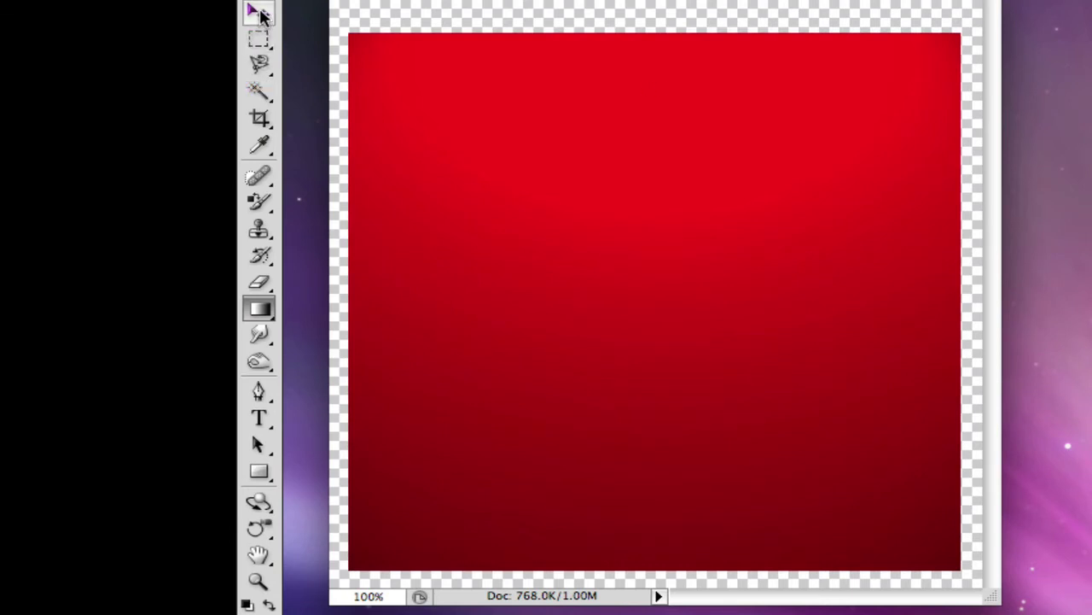
left_click(260, 14)
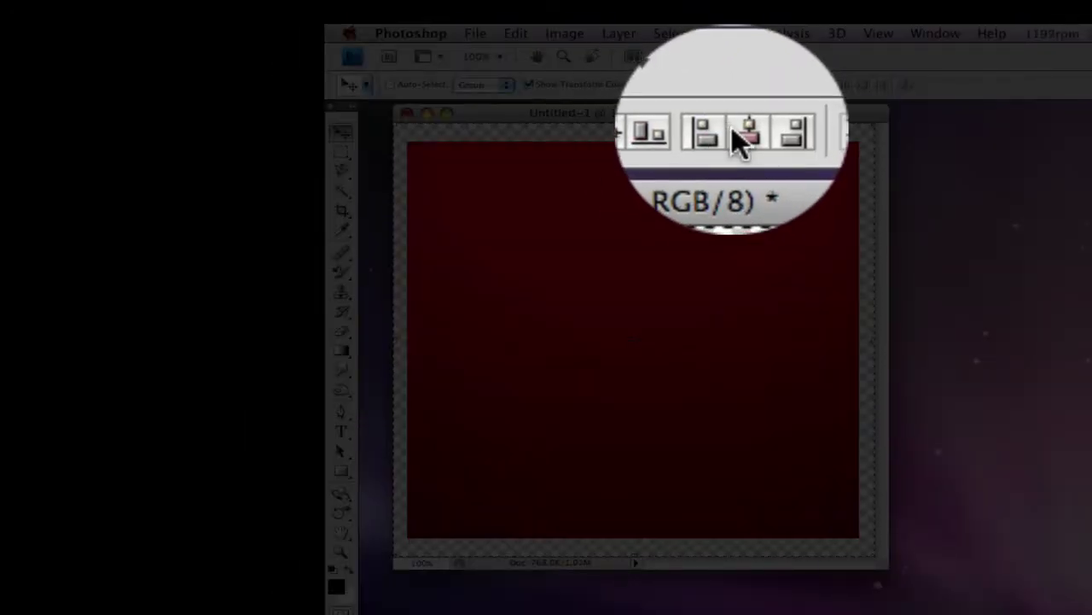
left_click(732, 85)
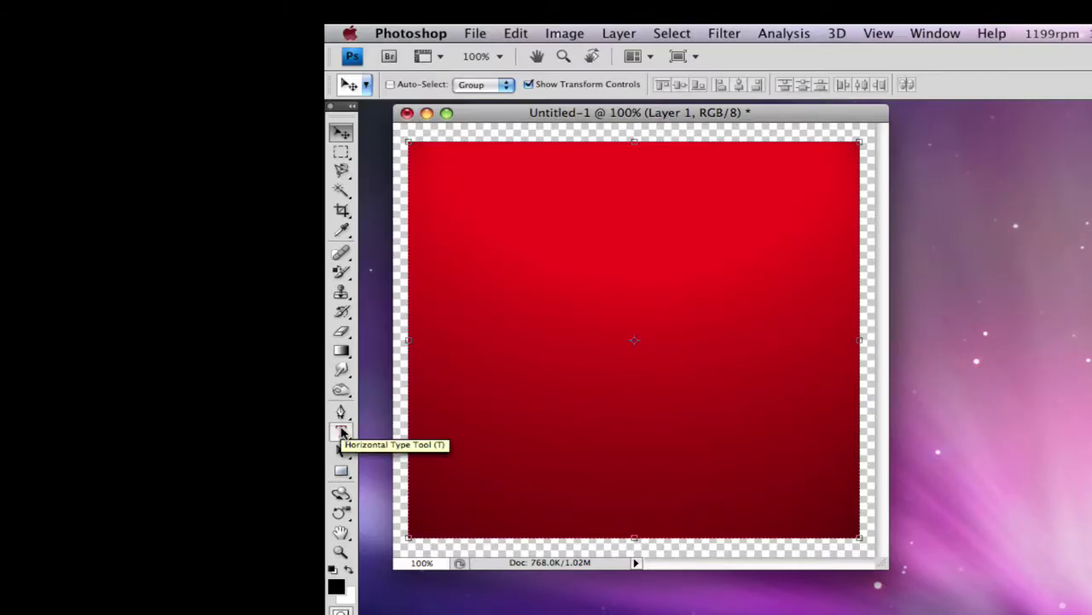
- Start a horizontal text on the red rectangle in Myriad Pro Semibold at 315 pt with Smooth anti-aliasing
left_click(340, 431)
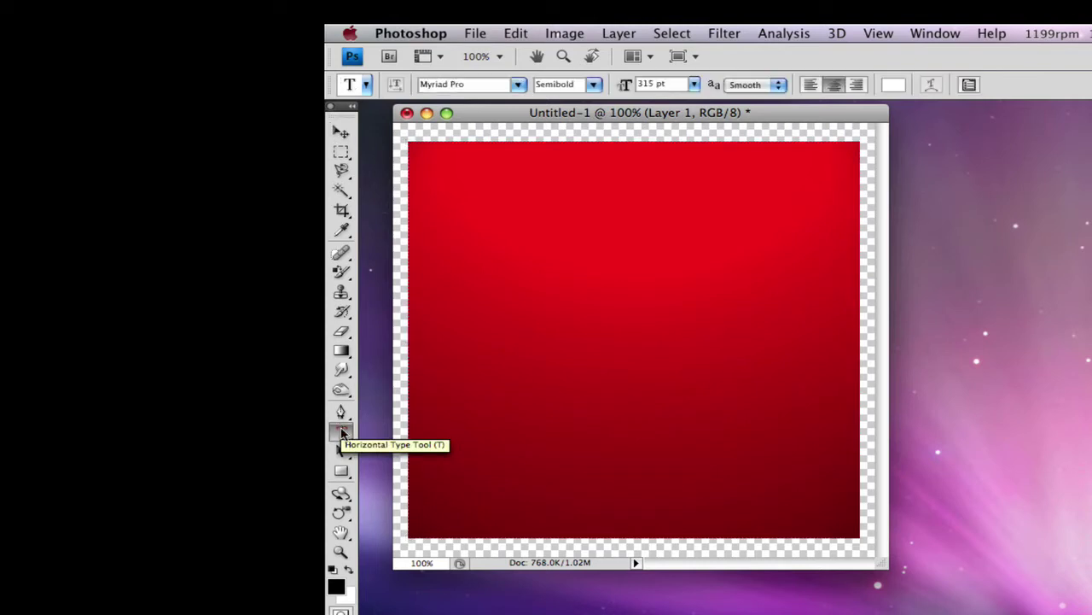
left_click(615, 331)
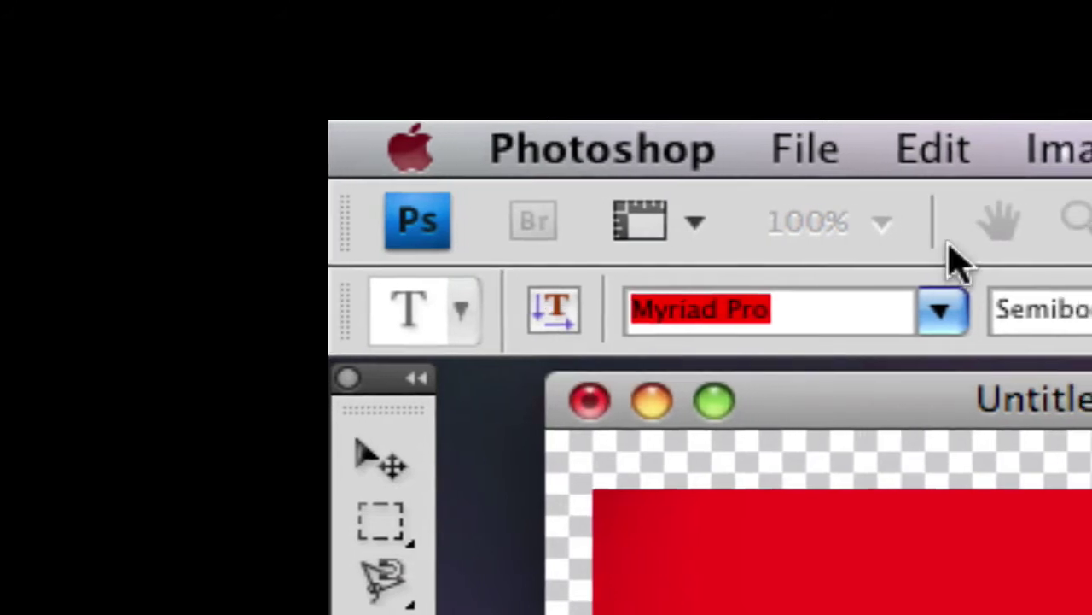
left_click(935, 317)
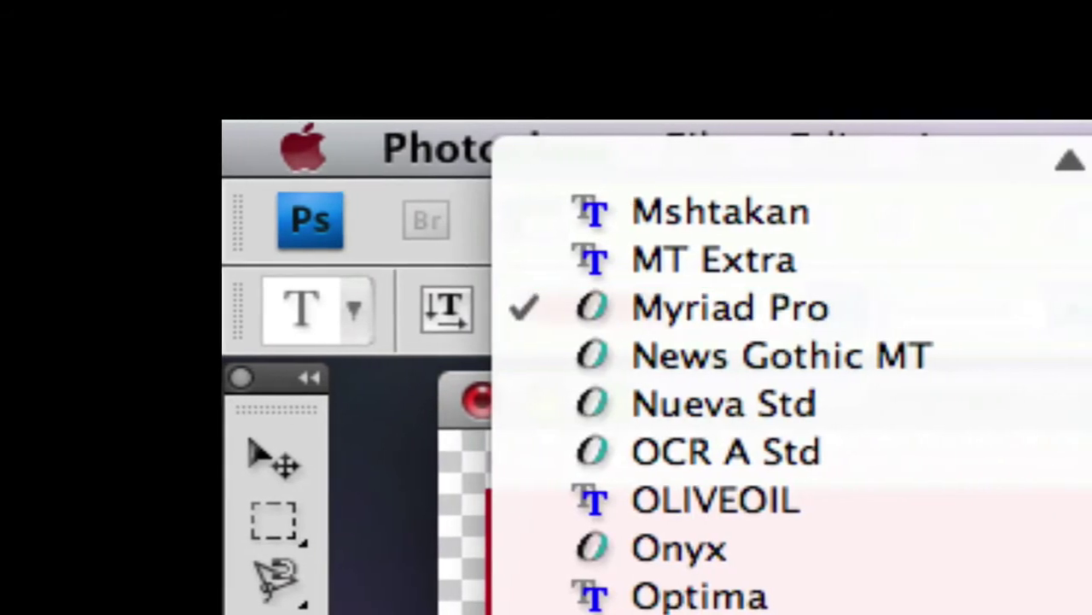
key("Escape")
left_click(1039, 311)
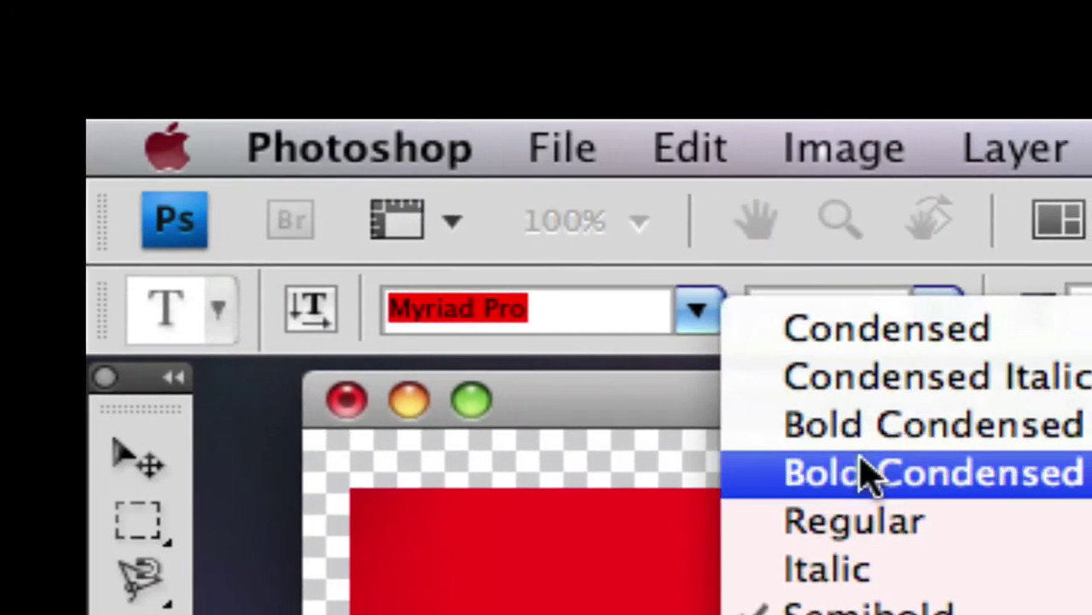
left_click(900, 607)
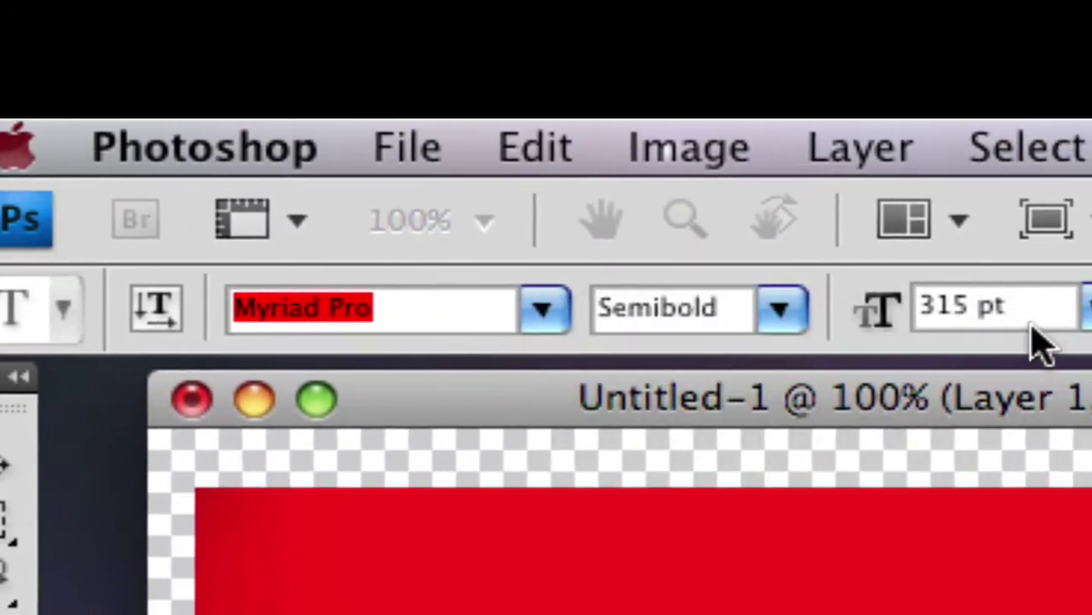
left_click(991, 309)
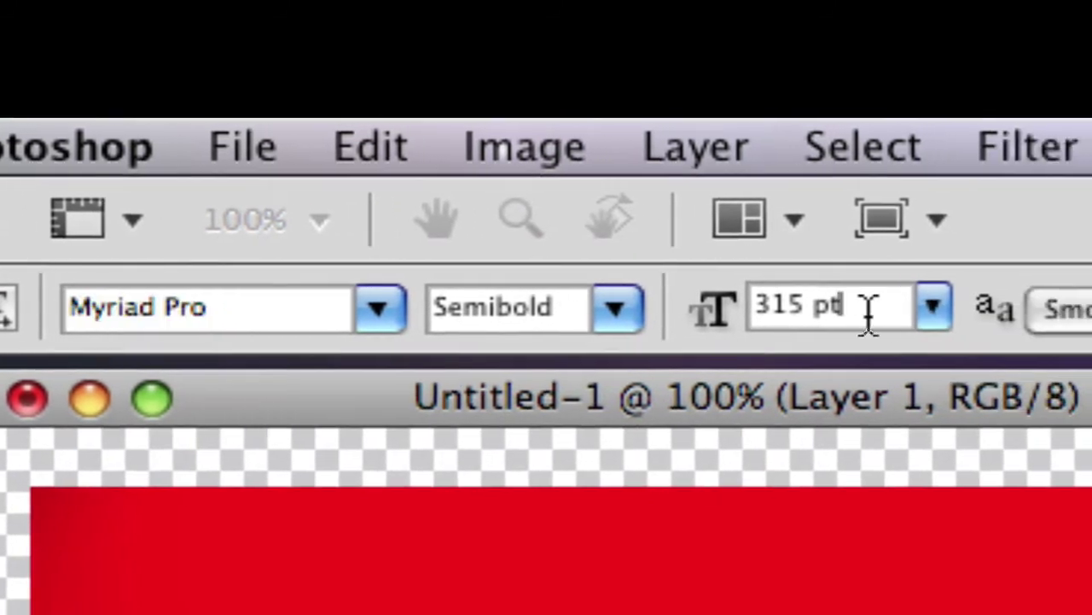
double_click(991, 309)
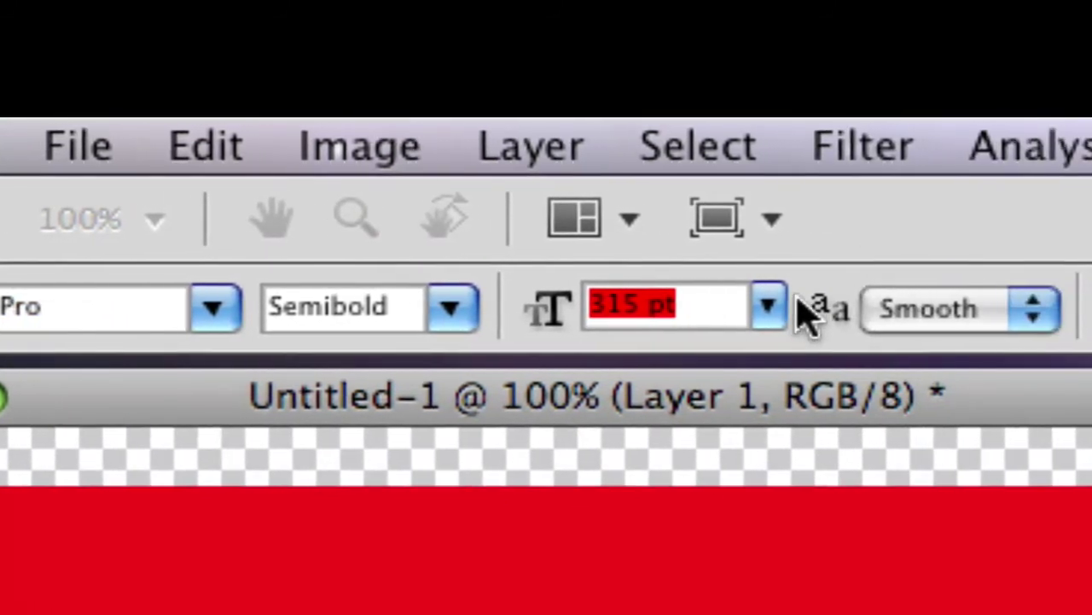
left_click(888, 314)
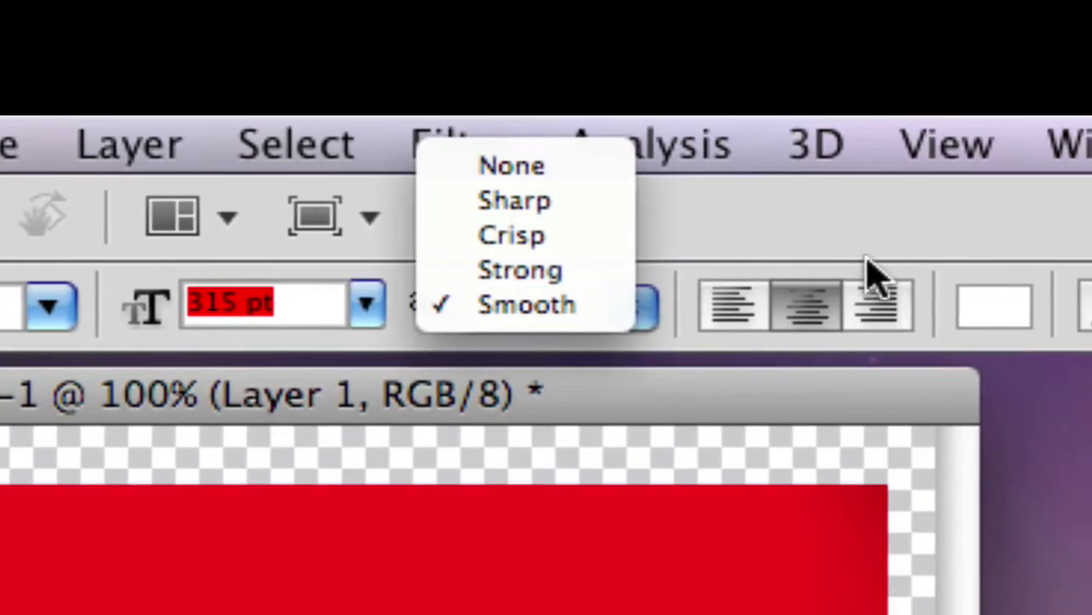
left_click(841, 239)
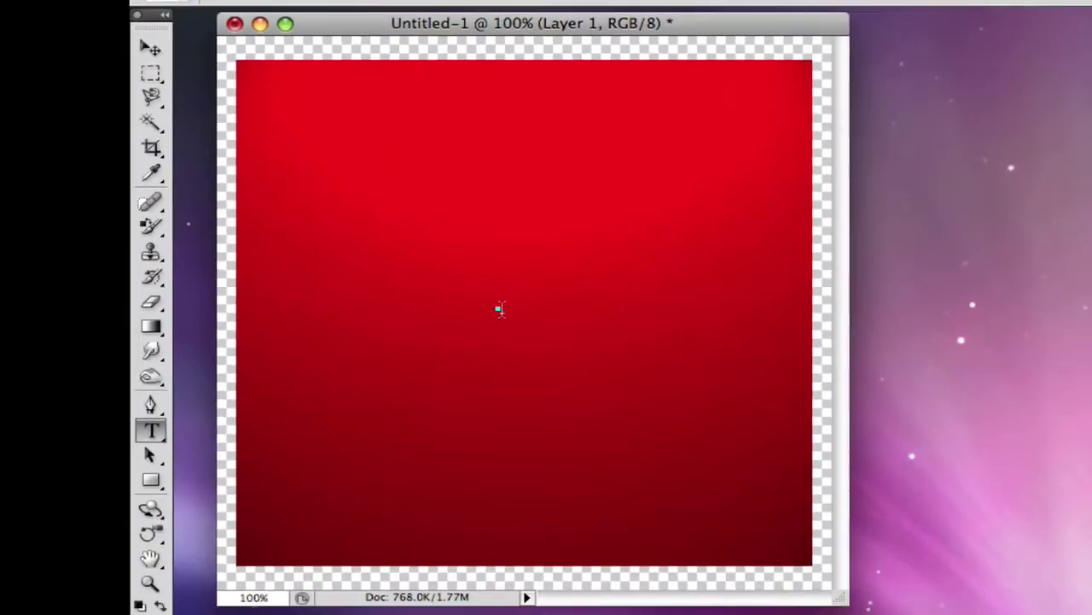
- Write Ps as white text on the red rectangle and align it to the centre of the canvas
left_click(499, 307)
type("Ps")
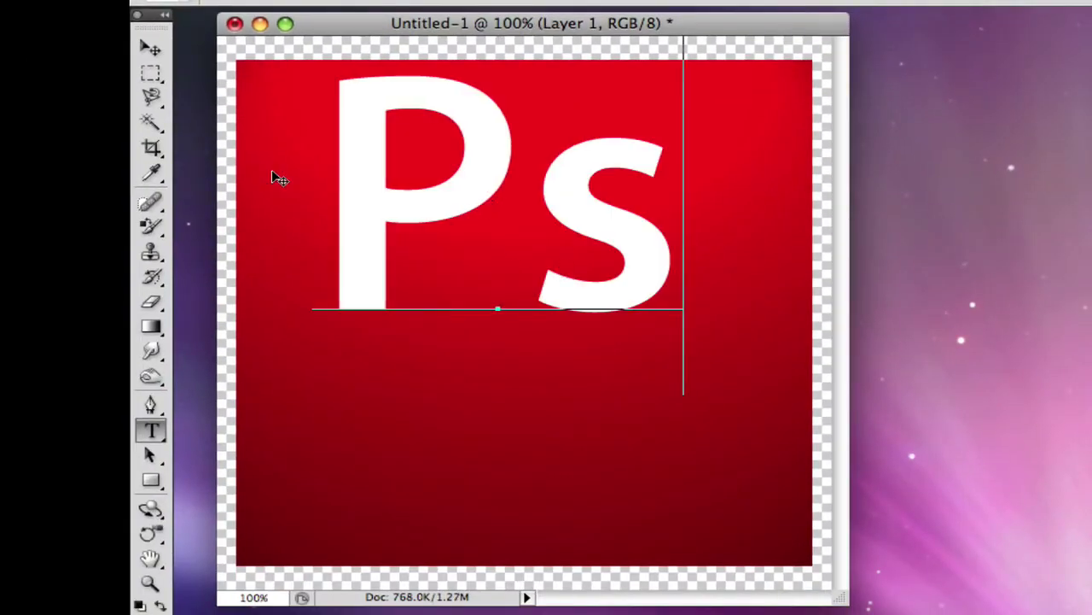
left_click(150, 47)
left_click_drag(421, 204, 434, 321)
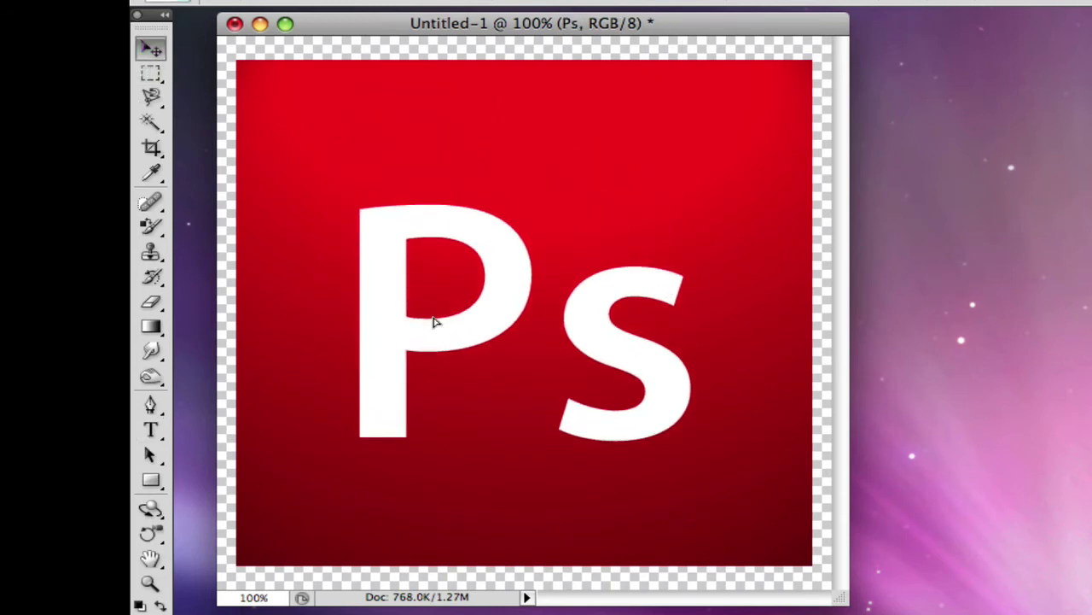
key("super+t")
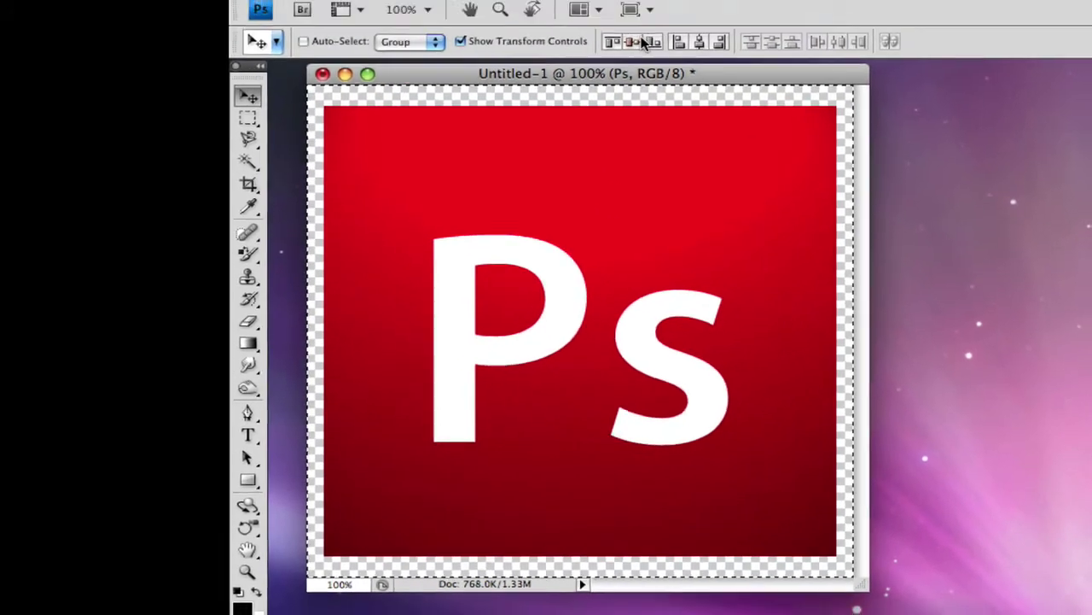
left_click(639, 42)
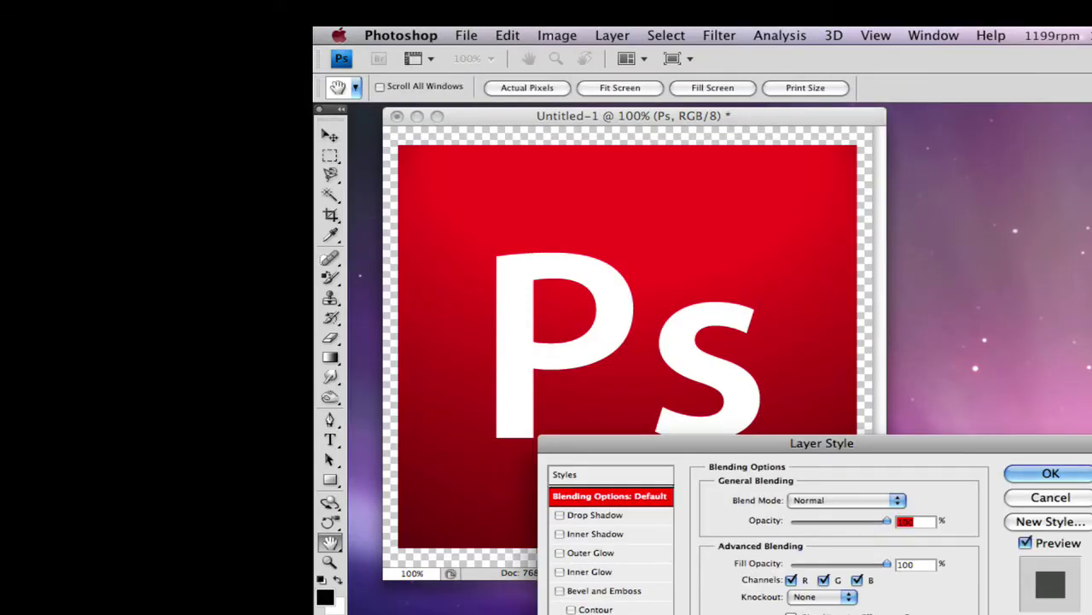
key("Escape")
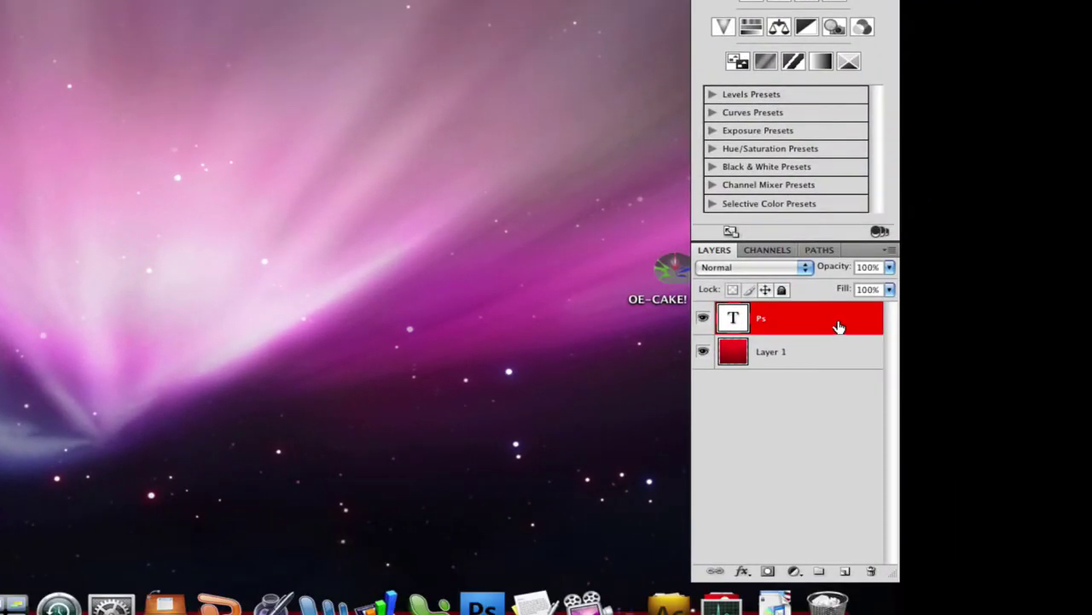
double_click(839, 327)
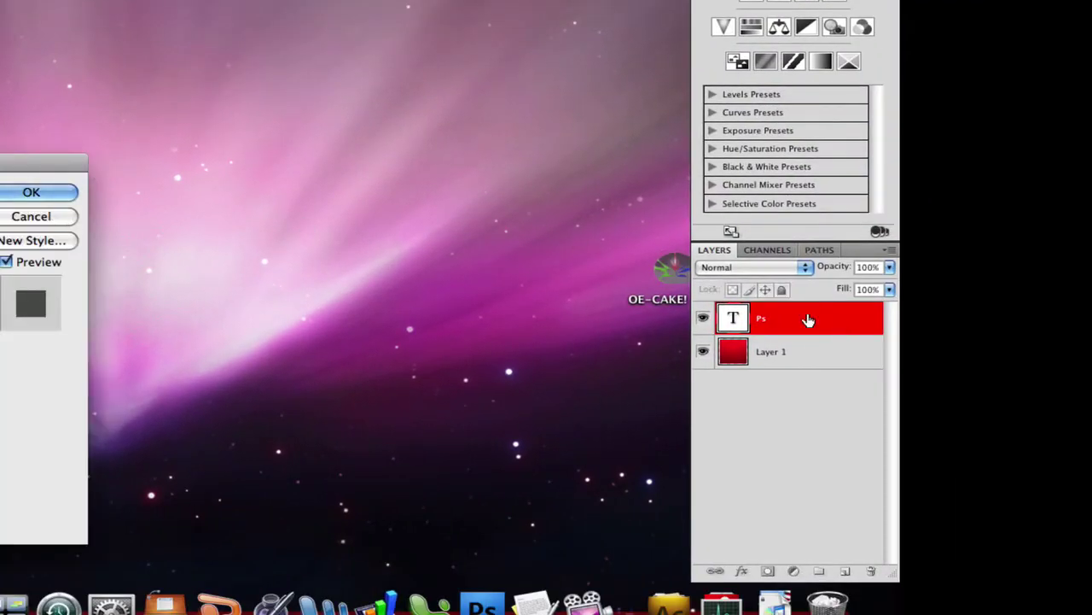
key("Return")
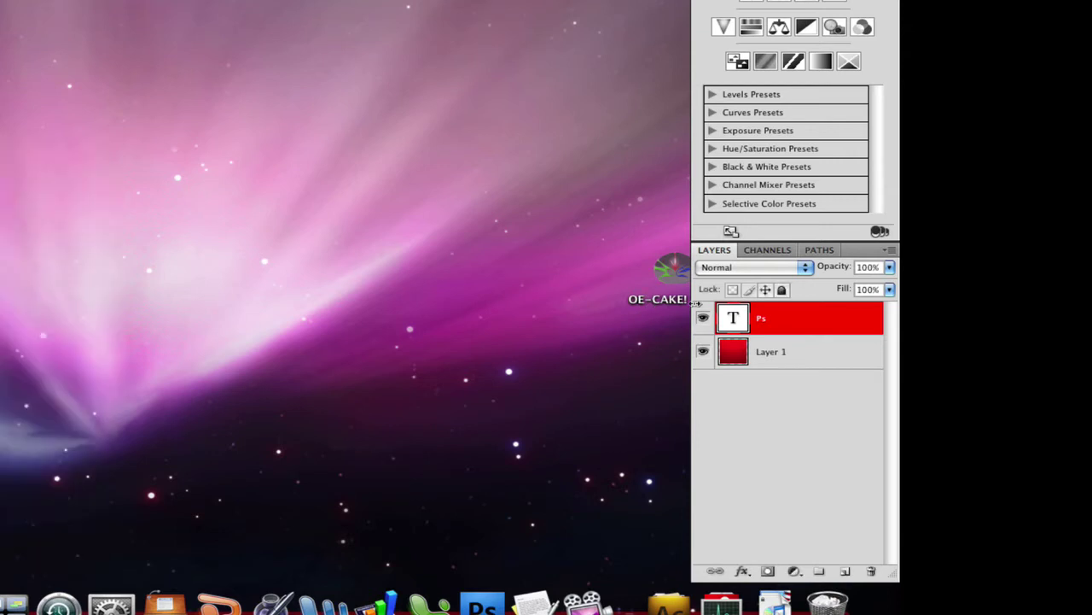
double_click(767, 329)
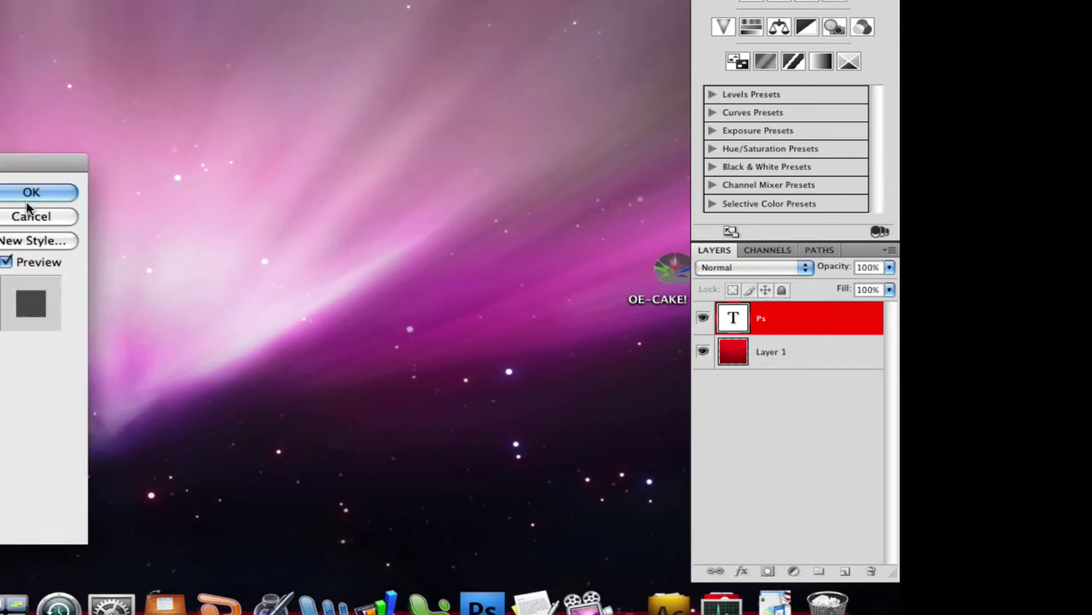
left_click(53, 189)
double_click(762, 318)
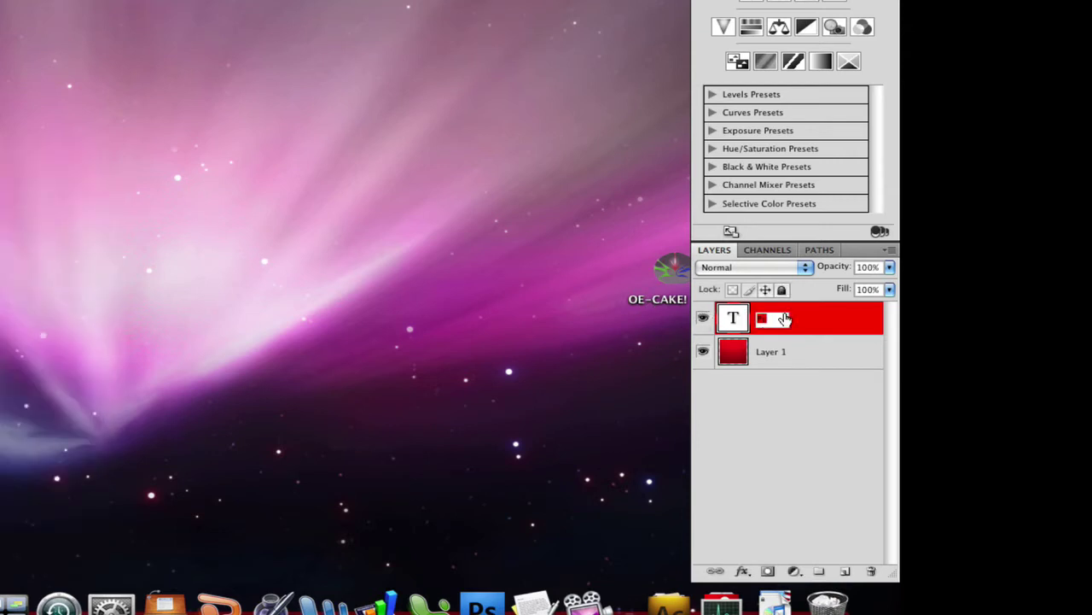
left_click(877, 324)
- Add a drop shadow to the Ps text layer with 50% opacity and a 90° light angle
double_click(873, 325)
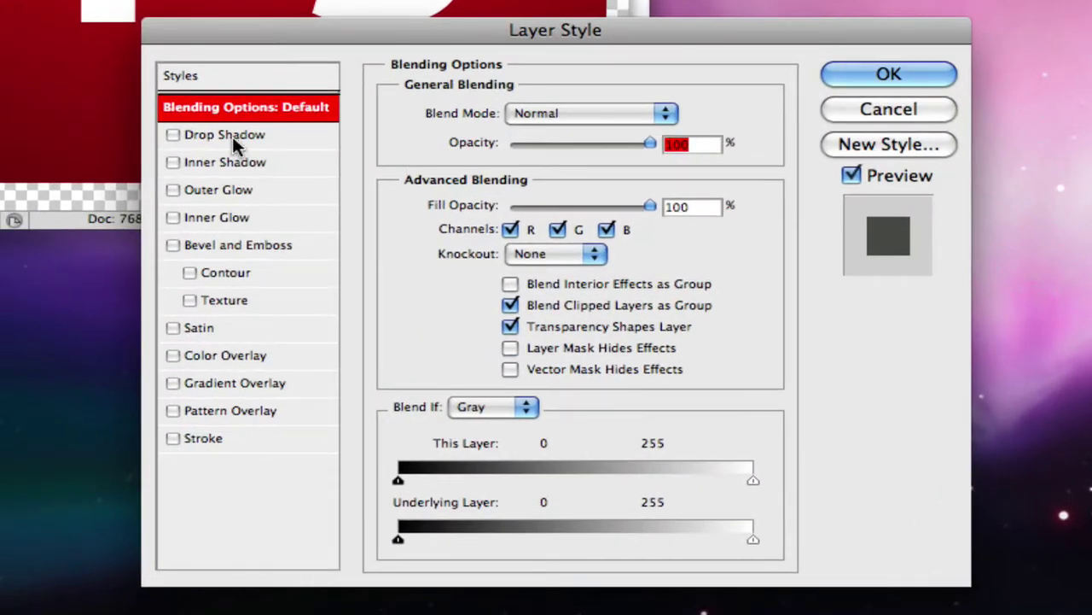
left_click(232, 136)
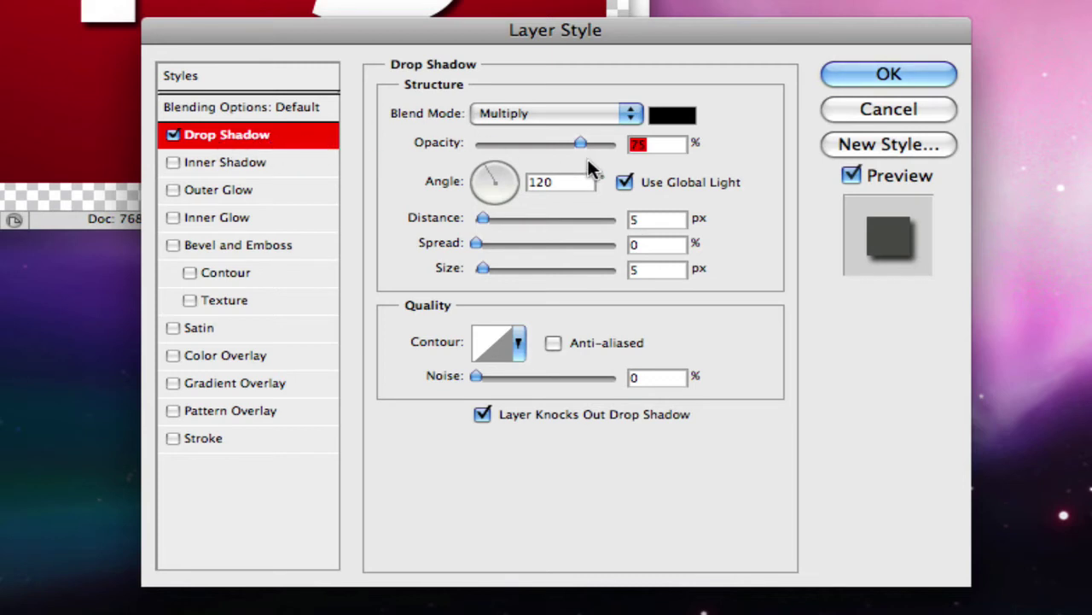
type("5")
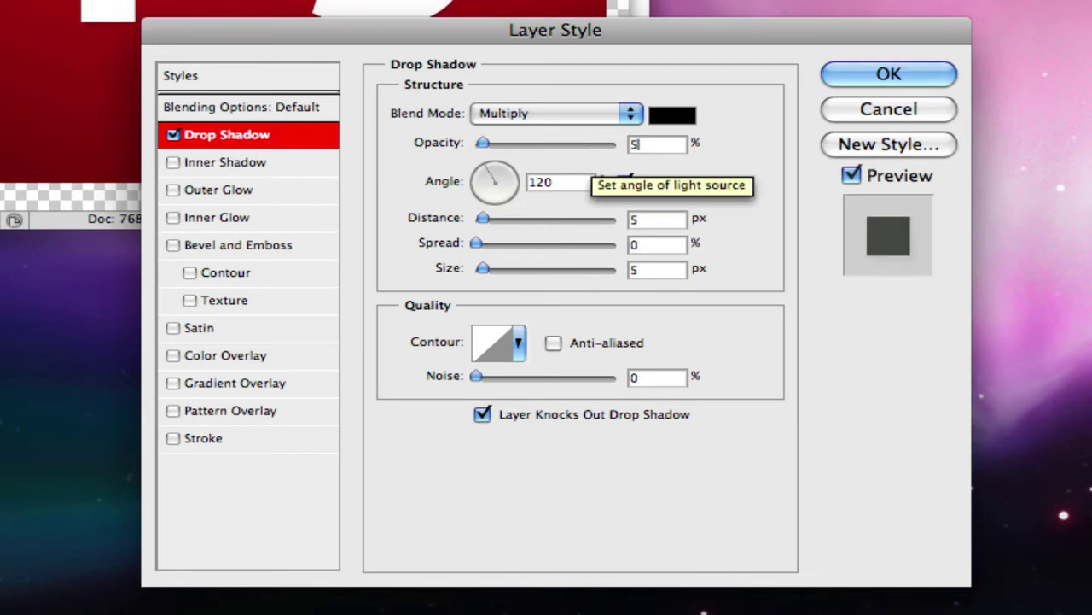
type("0")
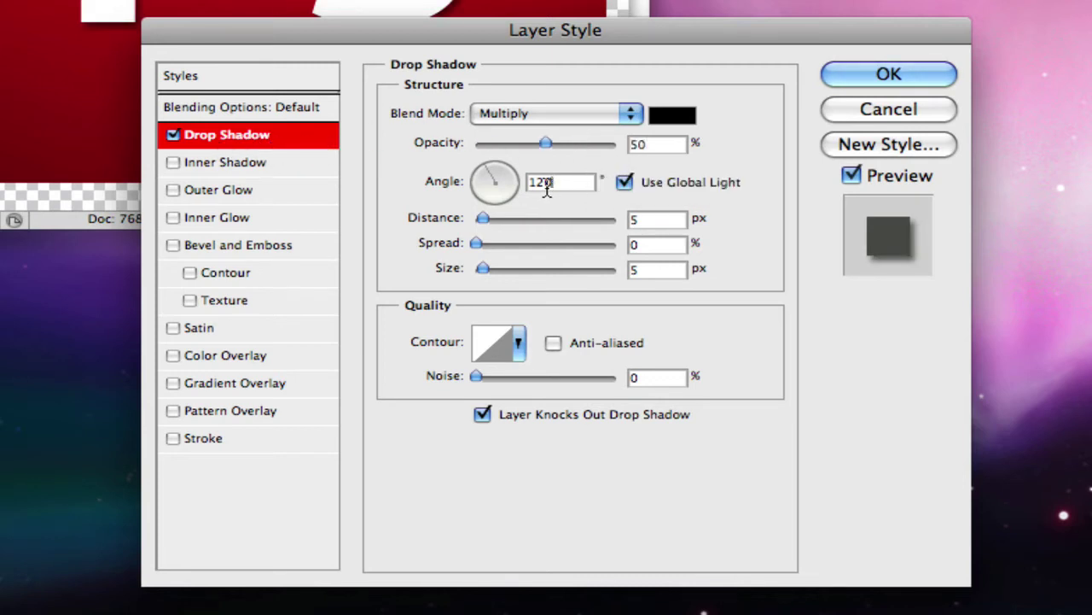
key("Tab")
type("90")
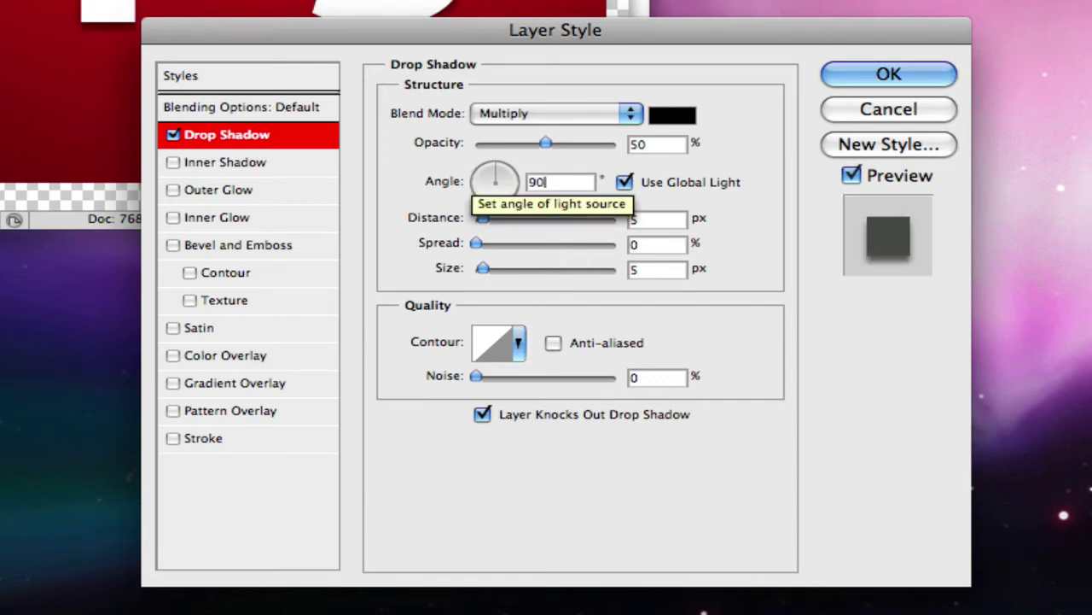
- Set the text's drop shadow to a distance of 1 px and a size of 1 px, and apply the layer style
left_click(654, 220)
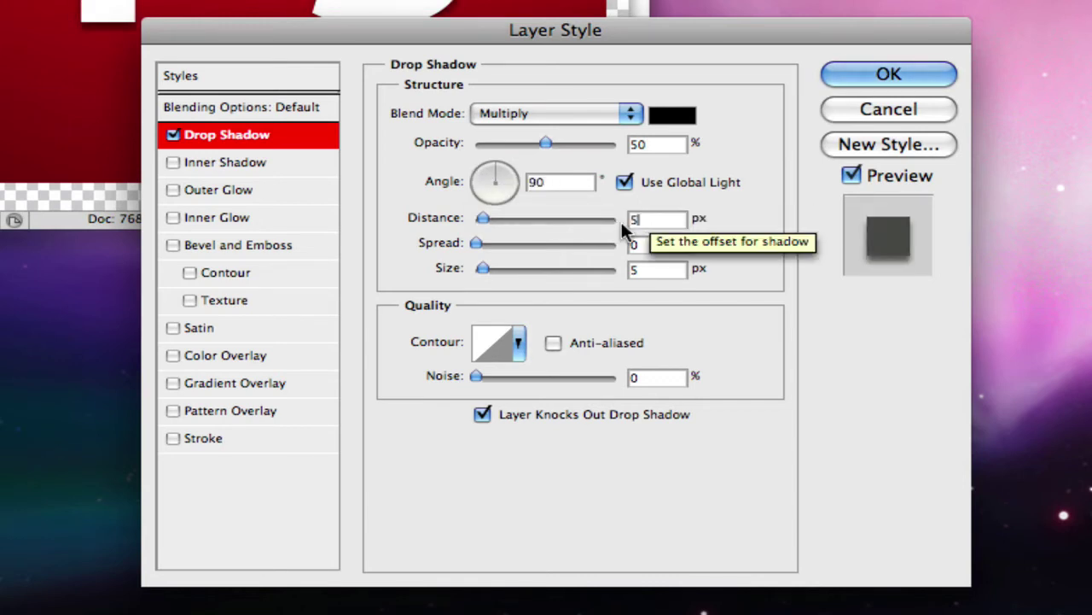
key("BackSpace")
type("1")
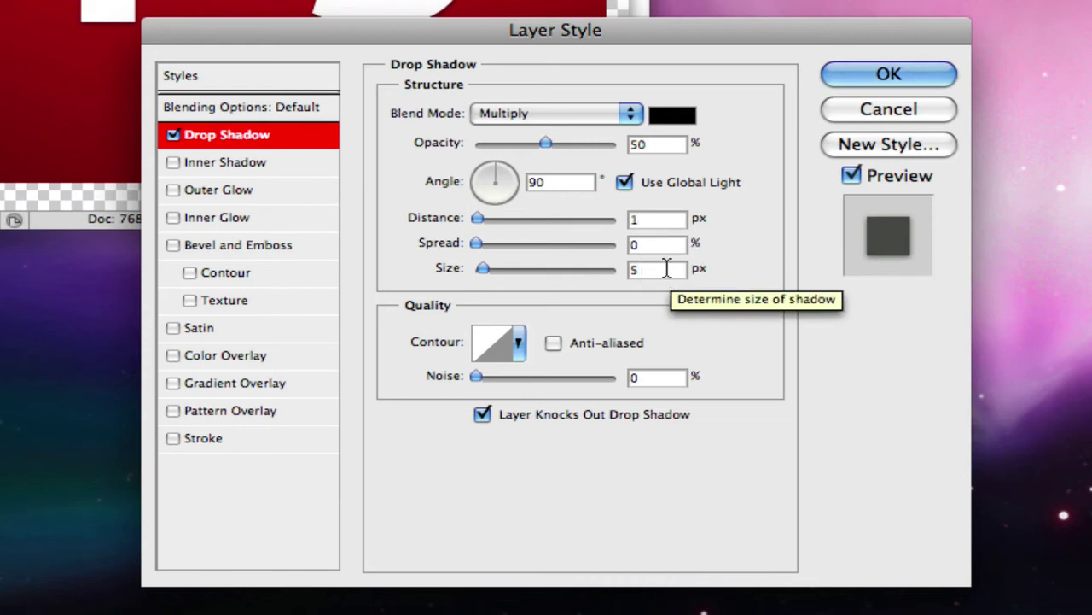
left_click(667, 268)
key("BackSpace")
type("1")
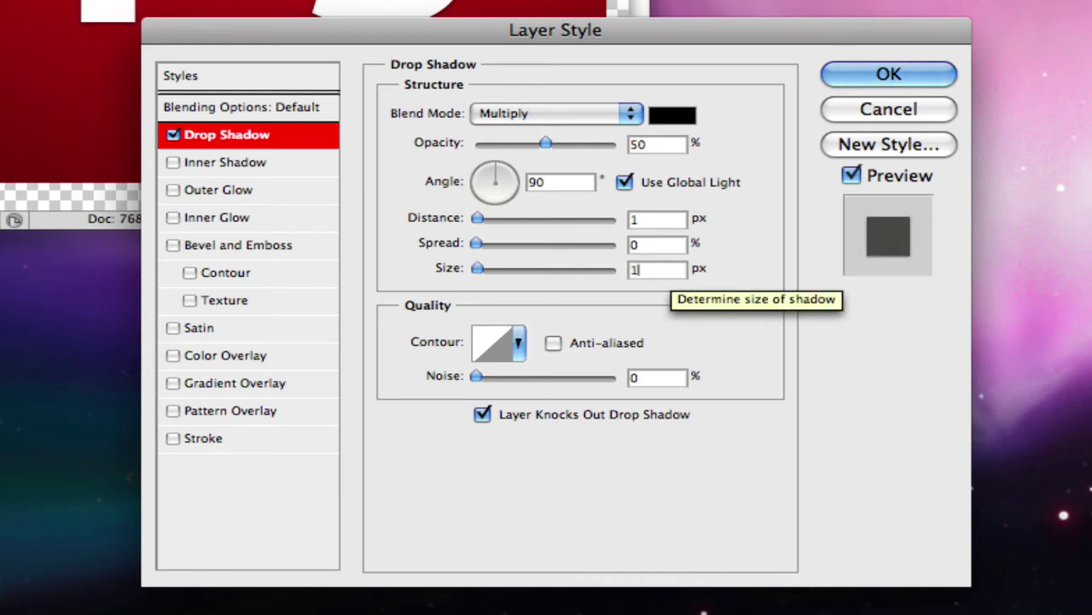
left_click(879, 73)
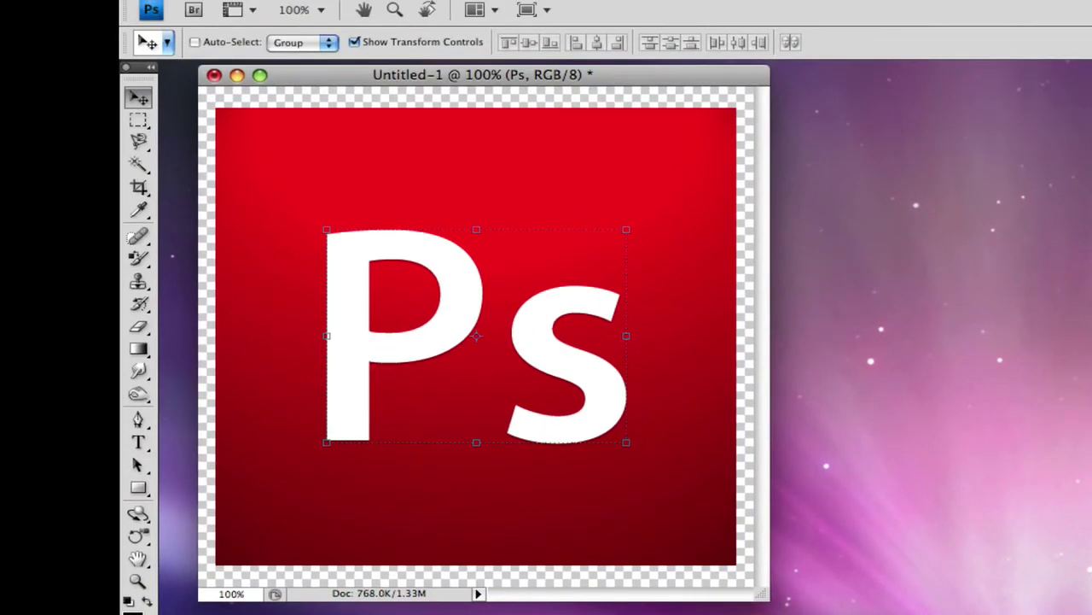
- Add a drop shadow to the red rectangle layer with 50% opacity, 13 px distance and 10 px size
key("alt+bracketleft")
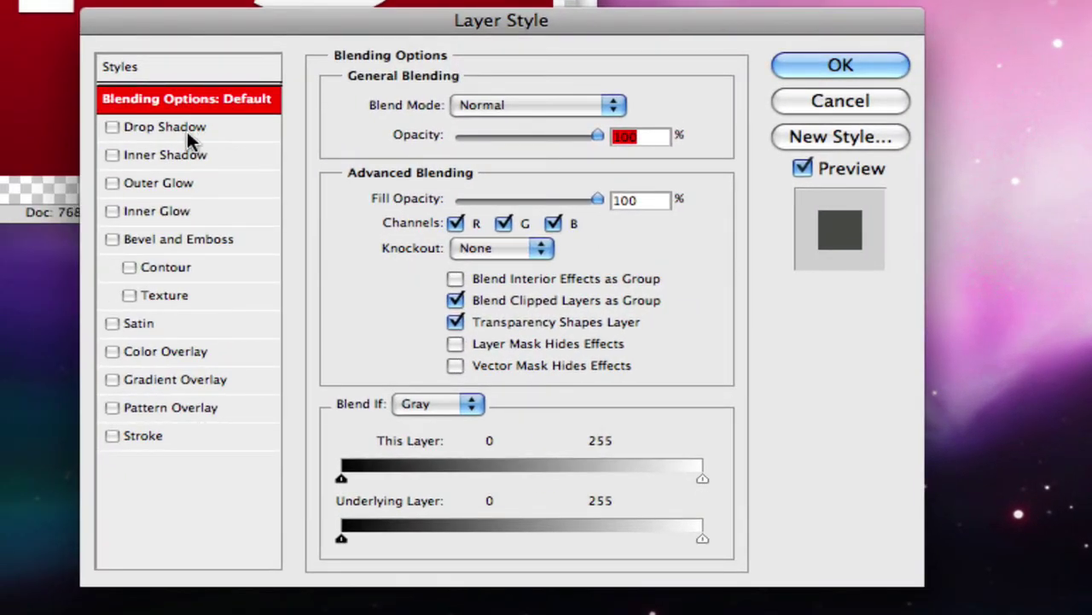
left_click(233, 128)
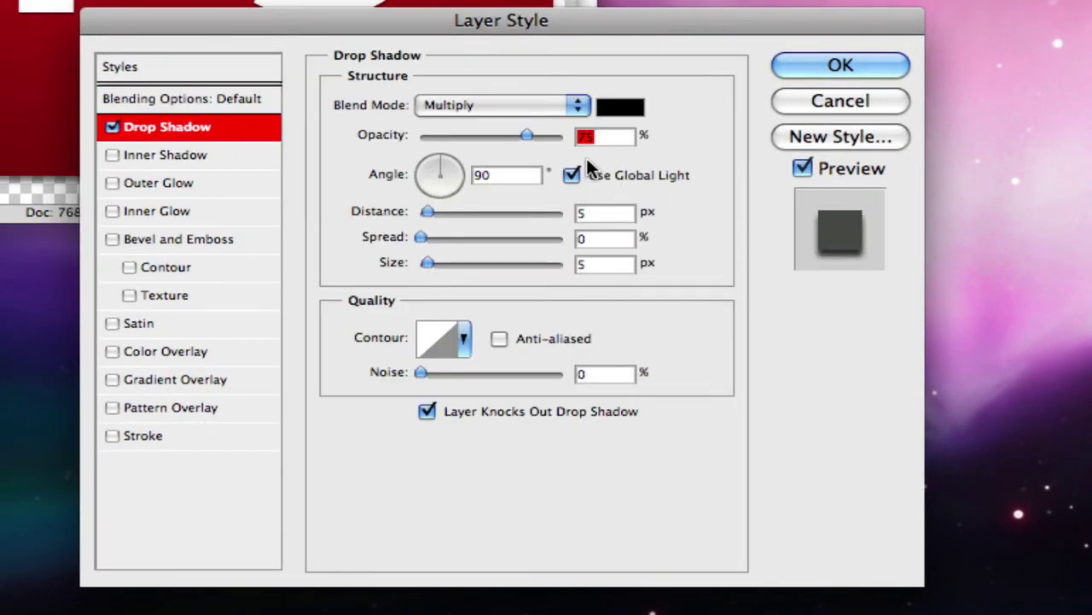
type("50")
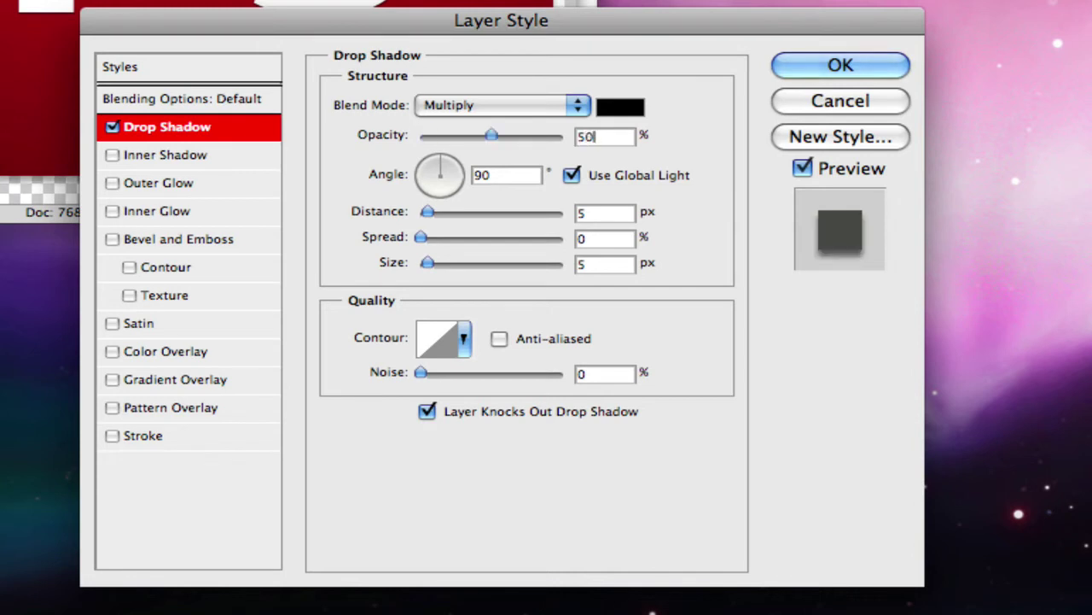
double_click(614, 212)
type("13")
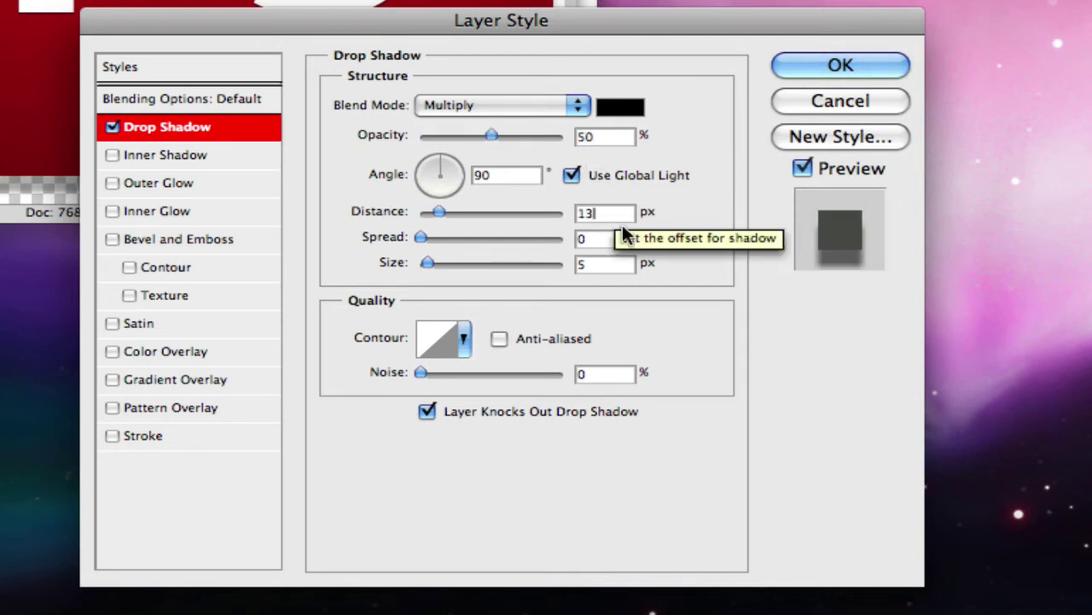
double_click(606, 263)
key("BackSpace")
type("10")
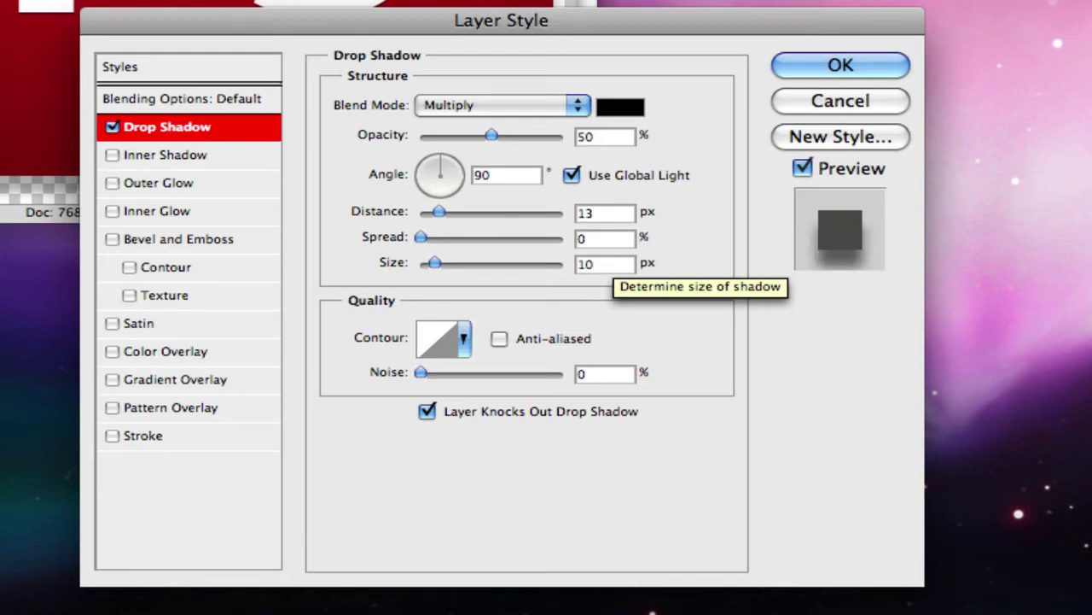
left_click(887, 69)
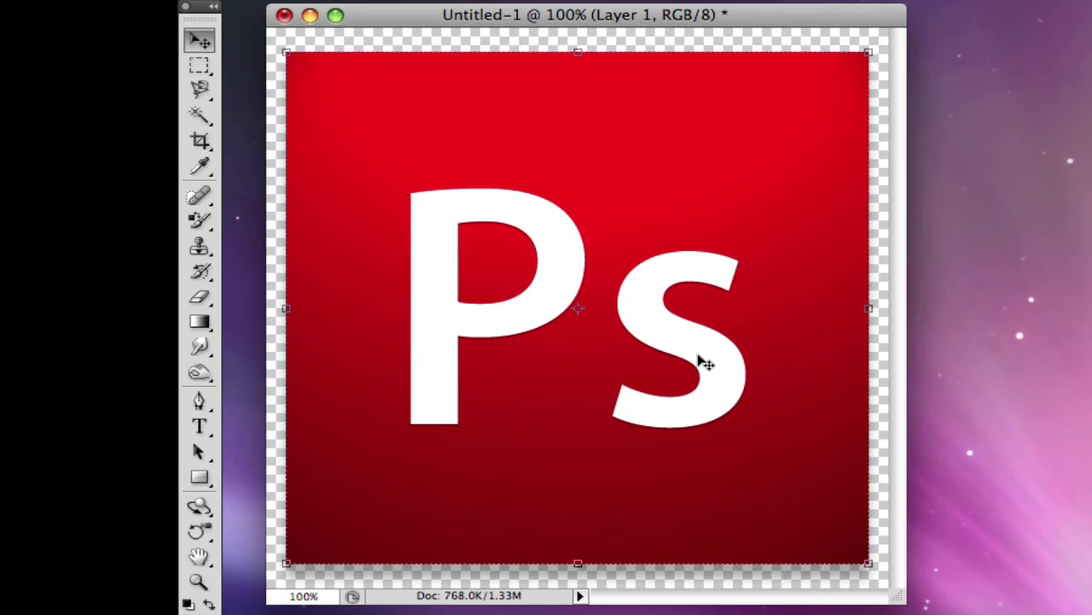
- Start saving the icon document to the Desktop and clear the default file name before its extension
key("super+s")
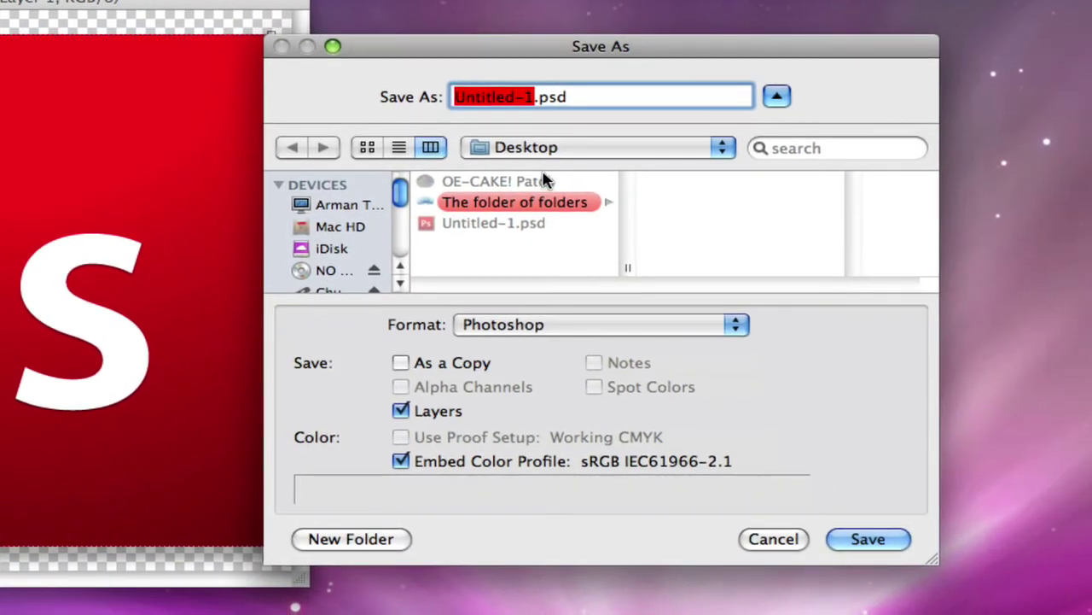
key("BackSpace")
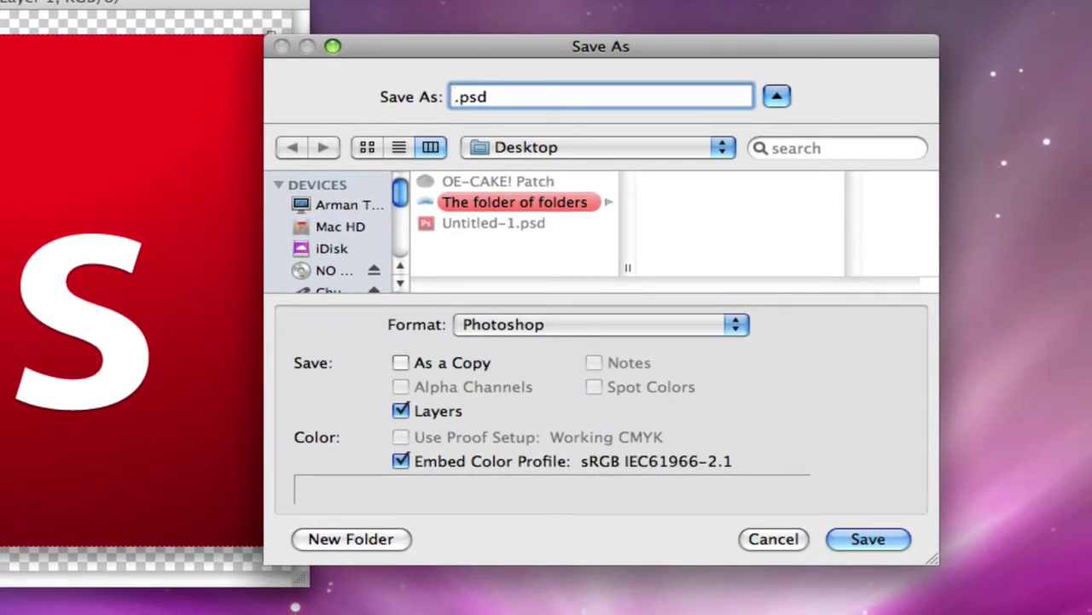
type("PS_Spp")
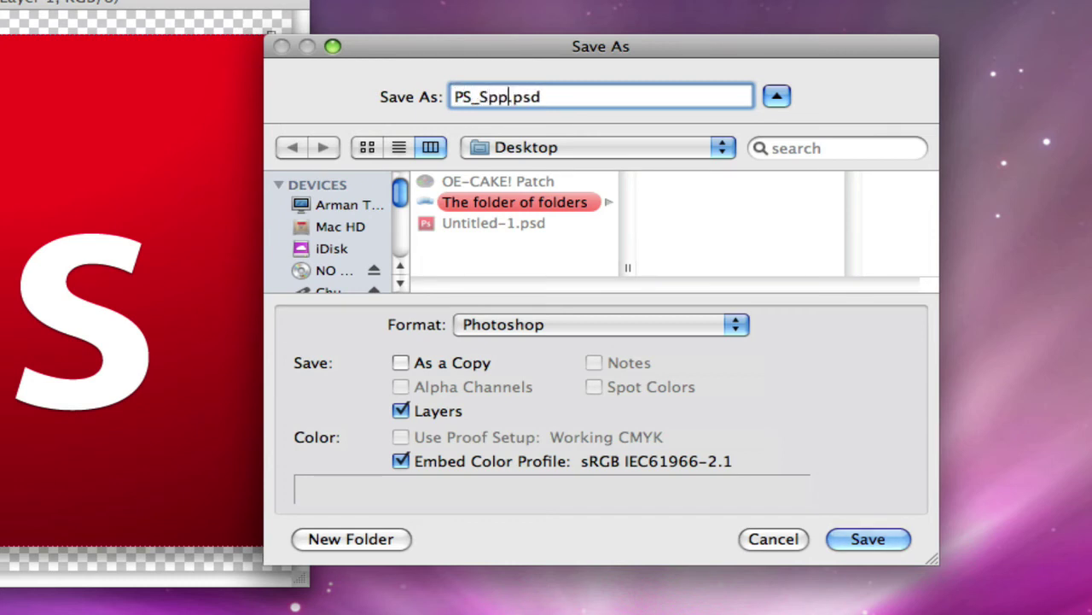
key("BackSpace")
key("BackSpace")
key("BackSpace")
type("Appico")
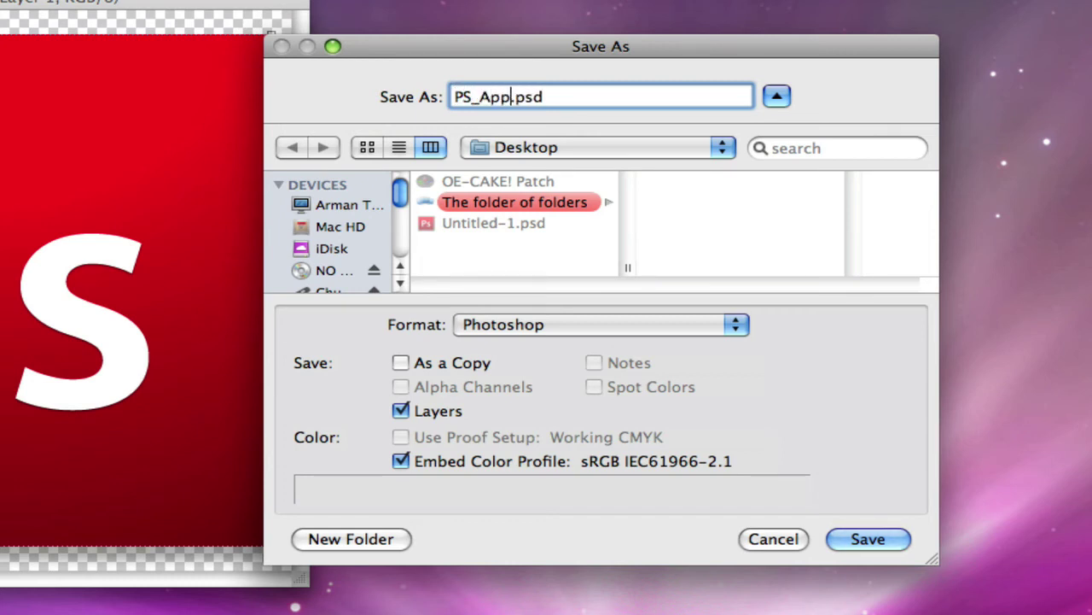
key("BackSpace")
key("BackSpace")
key("BackSpace")
key("BackSpace")
key("BackSpace")
key("BackSpace")
key("BackSpace")
key("BackSpace")
key("BackSpace")
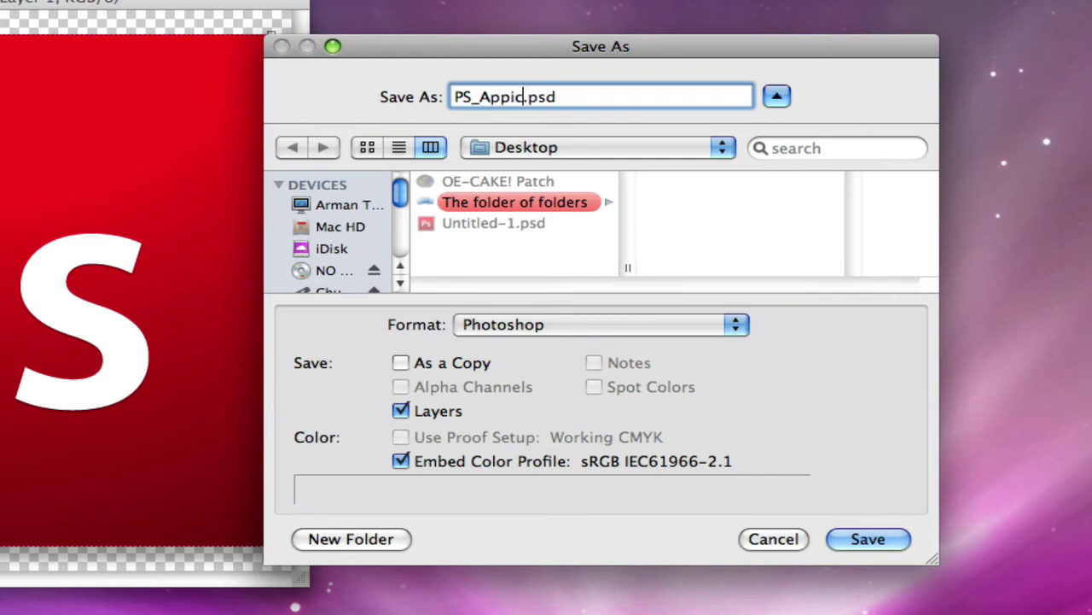
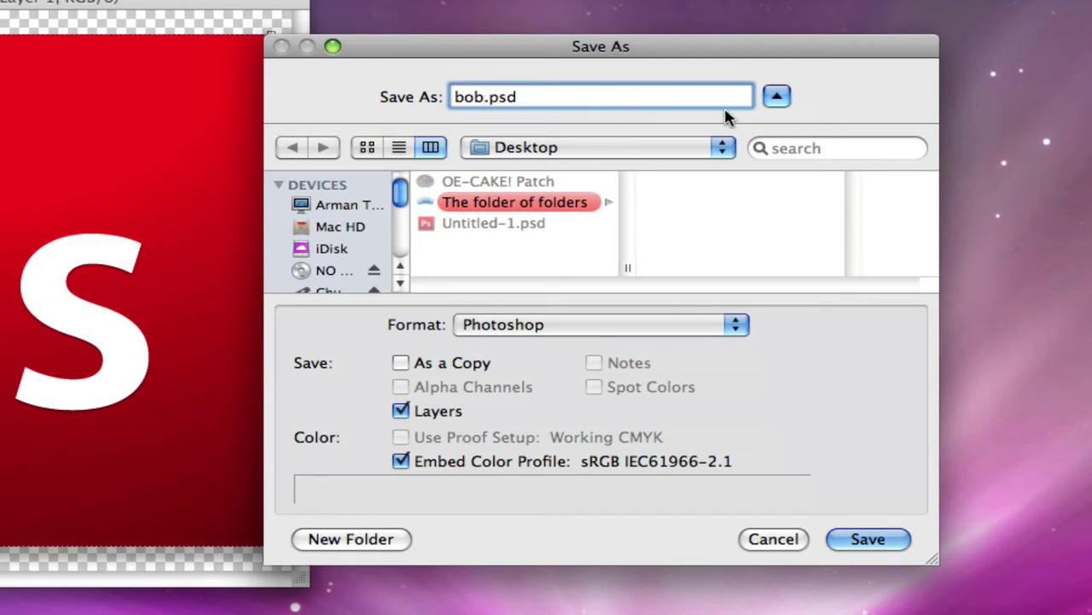
- Save the document as bob.psd on the Desktop in Photoshop format with Maximize compatibility enabled
left_click(864, 541)
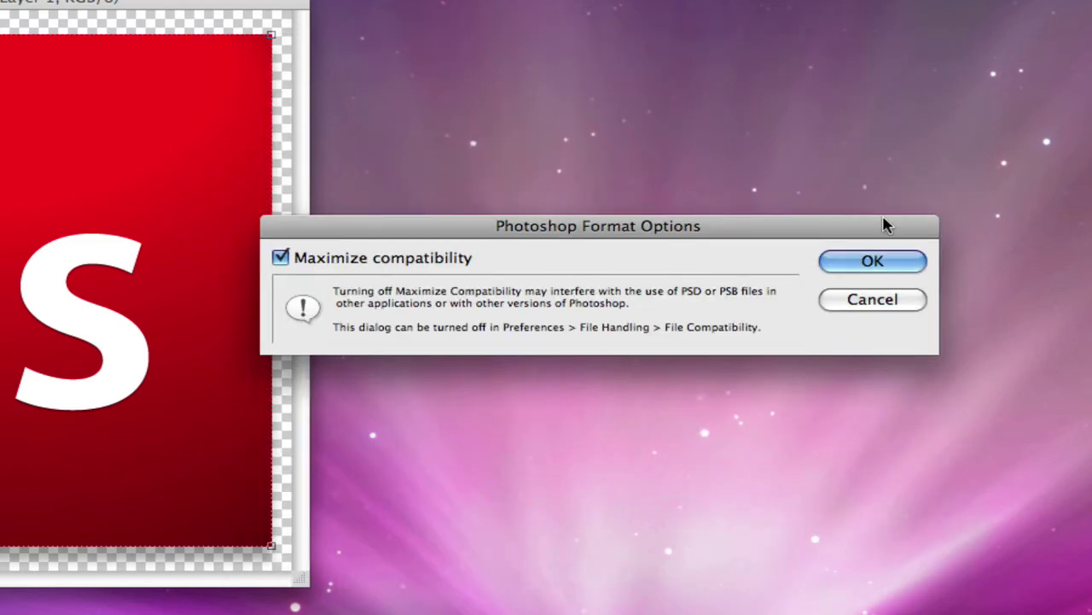
left_click(892, 267)
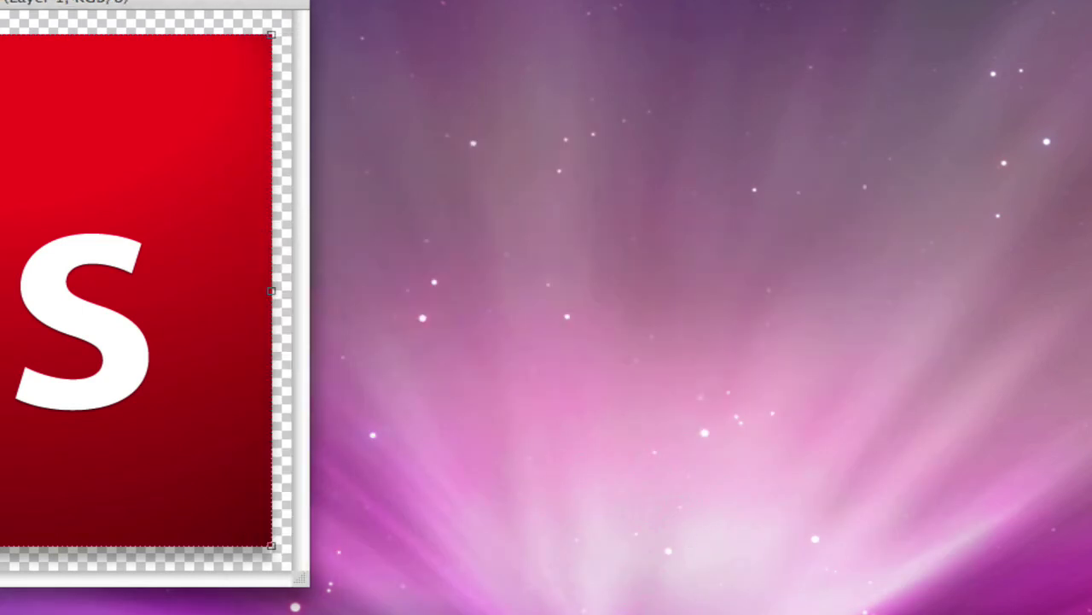
- Switch to the Finder and preview bob.psd on the desktop with Quick Look
left_click(1041, 358)
key("space")
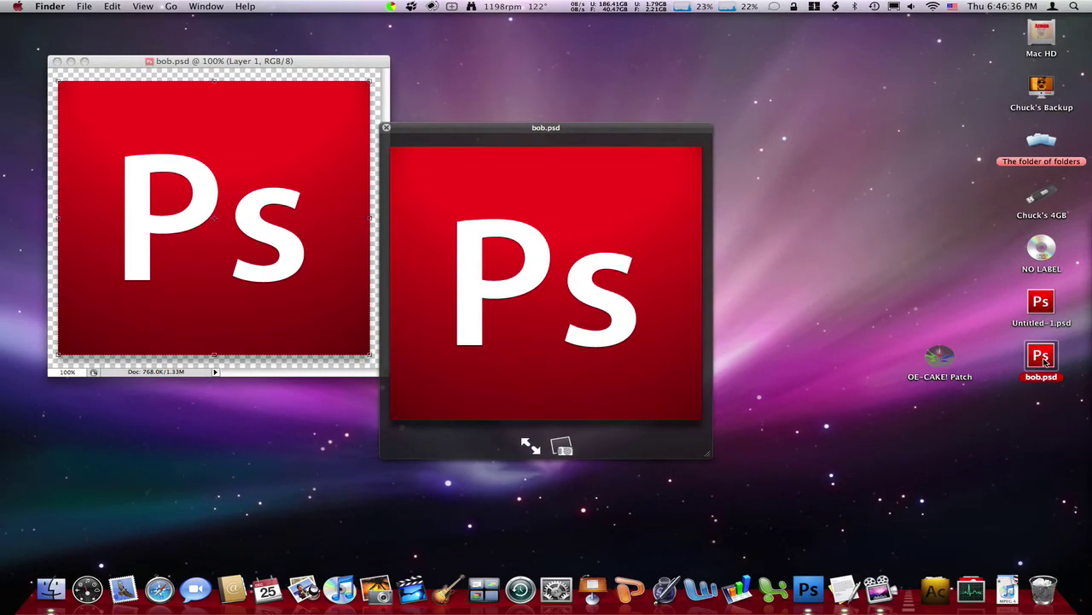
key("space")
key("space")
key("space")
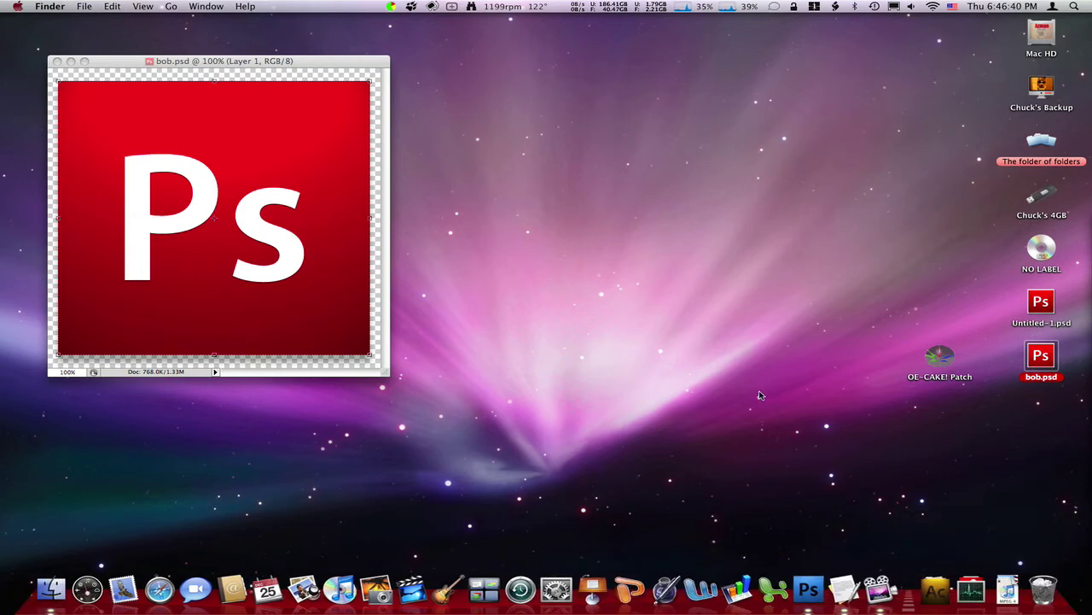
- Convert bob.psd to an Icns file on the Desktop with img2icns, and close the converter
left_click(932, 591)
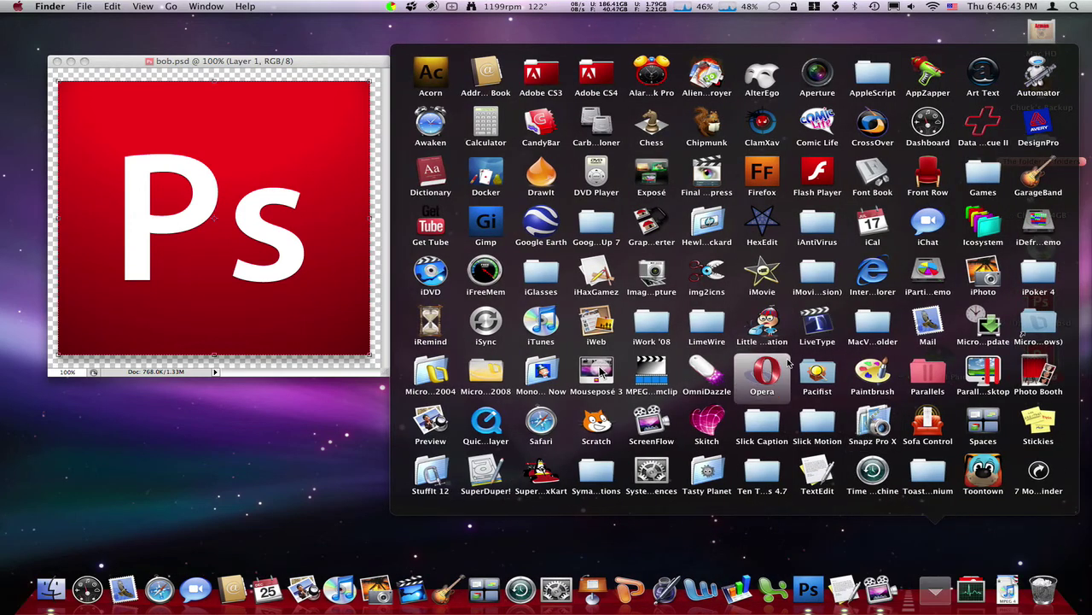
left_click(724, 271)
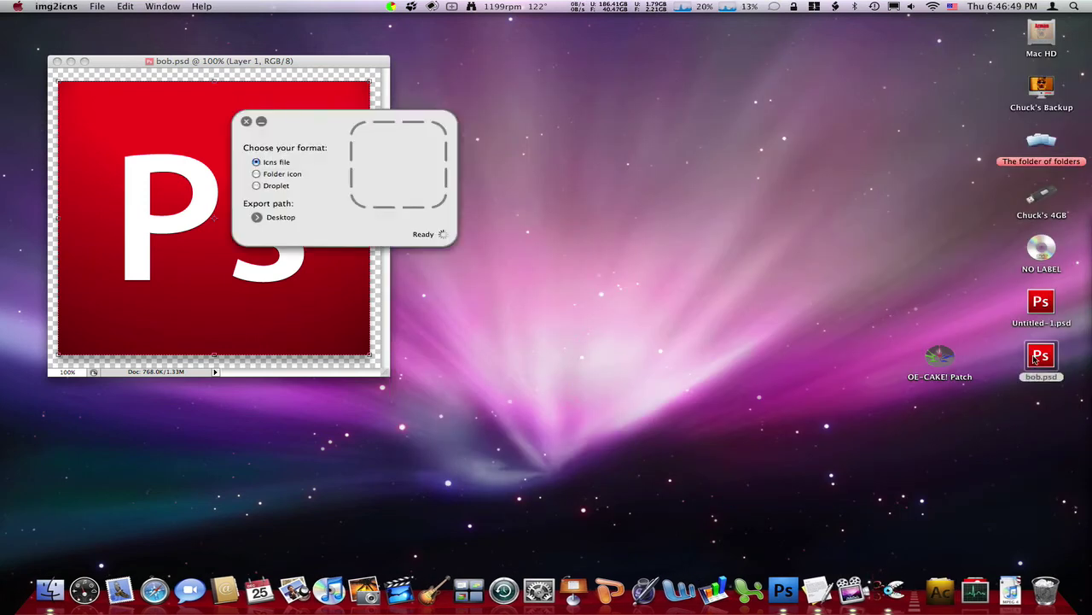
left_click_drag(324, 128, 704, 281)
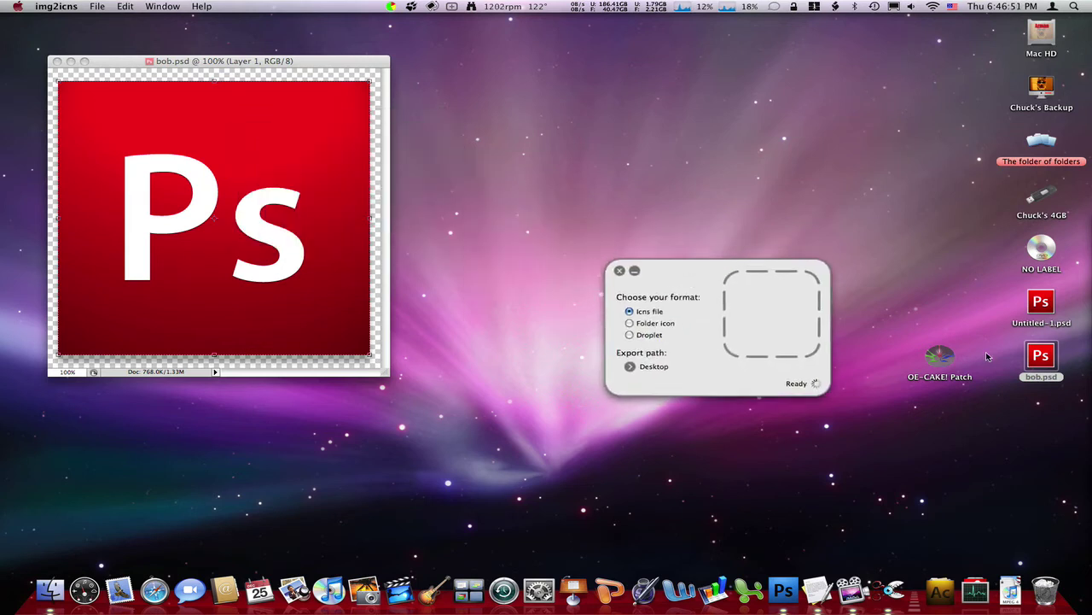
left_click_drag(1031, 359, 771, 353)
left_click(621, 271)
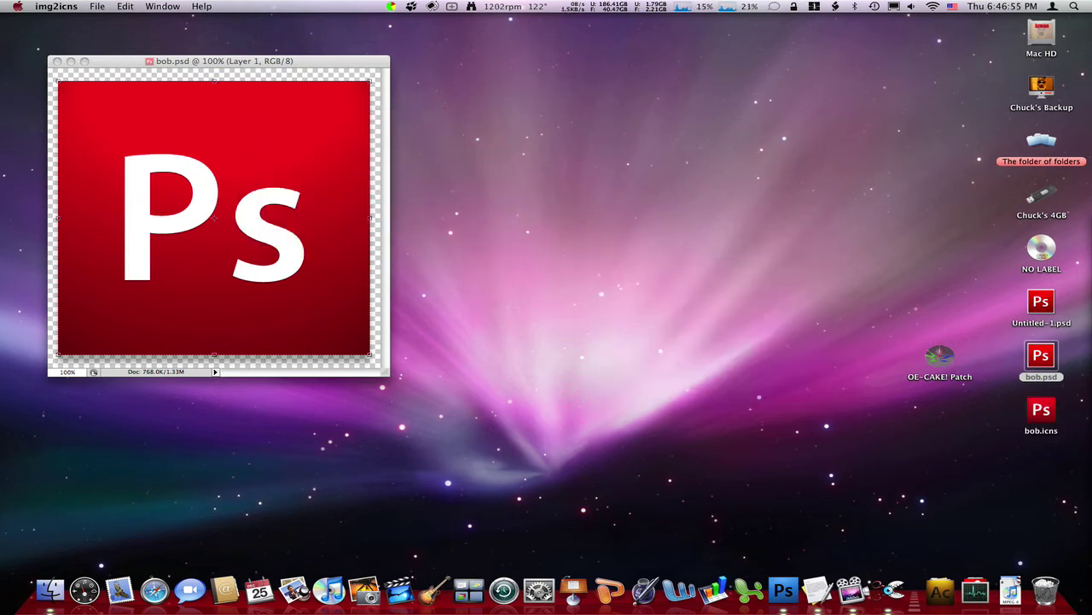
- Preview the converted bob.icns file on the desktop with Quick Look
left_click(1042, 412)
key("space")
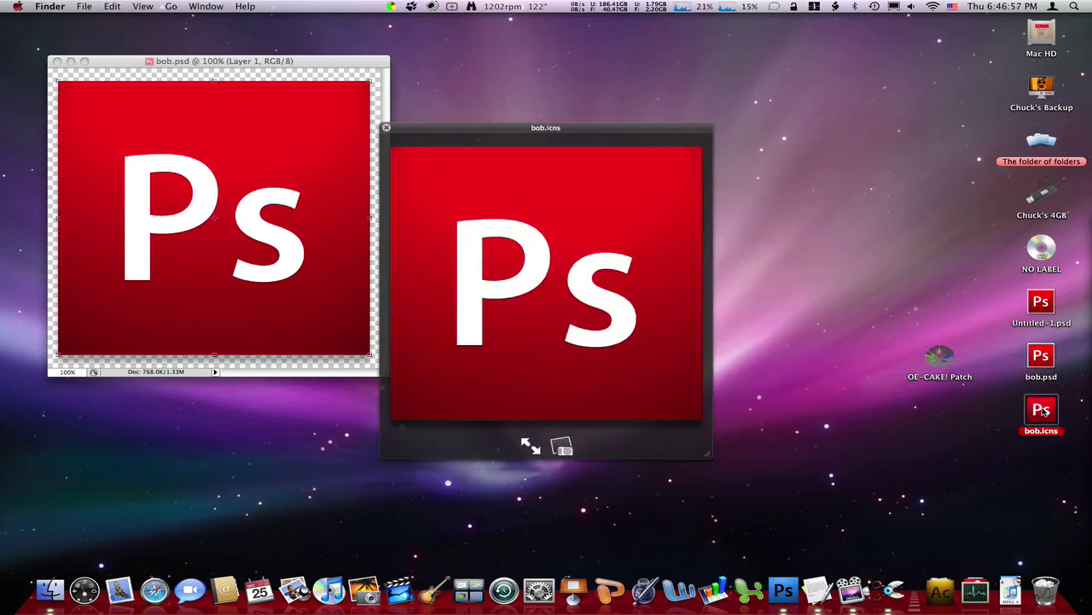
key("space")
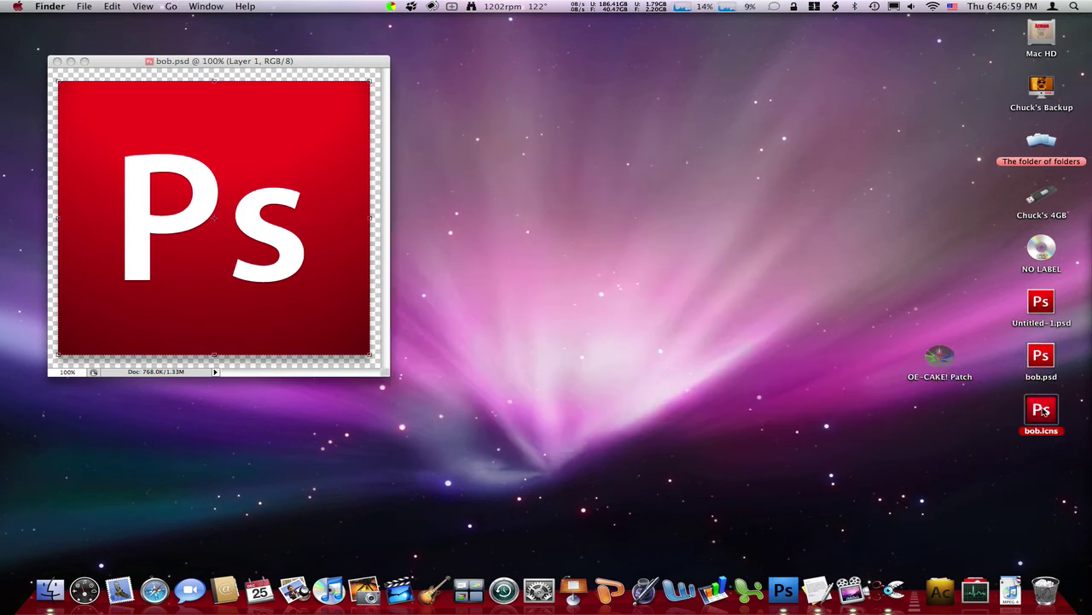
key("space")
key("space")
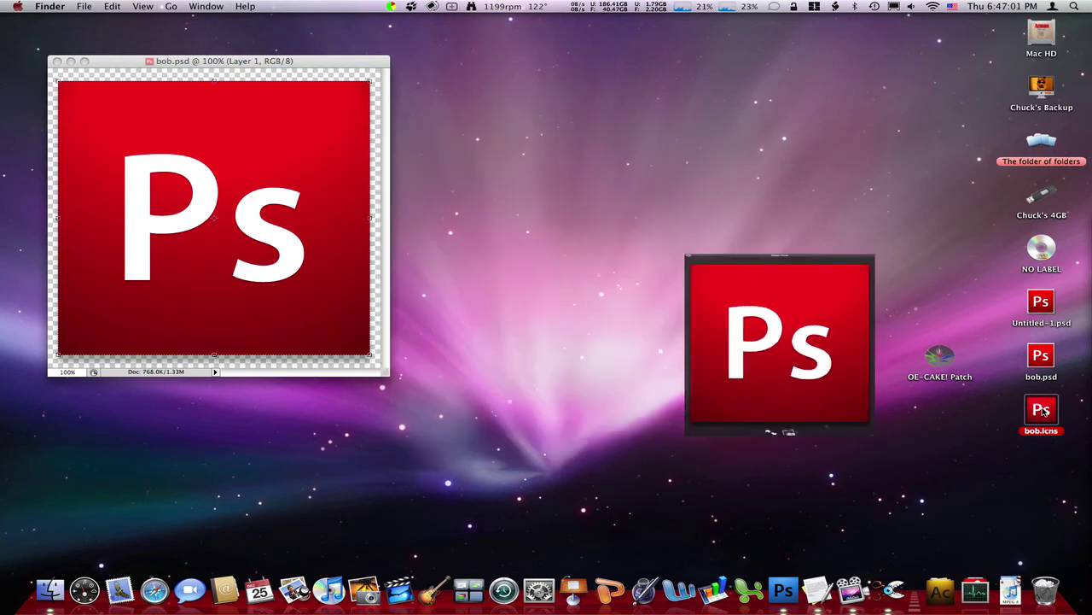
key("space")
key("space")
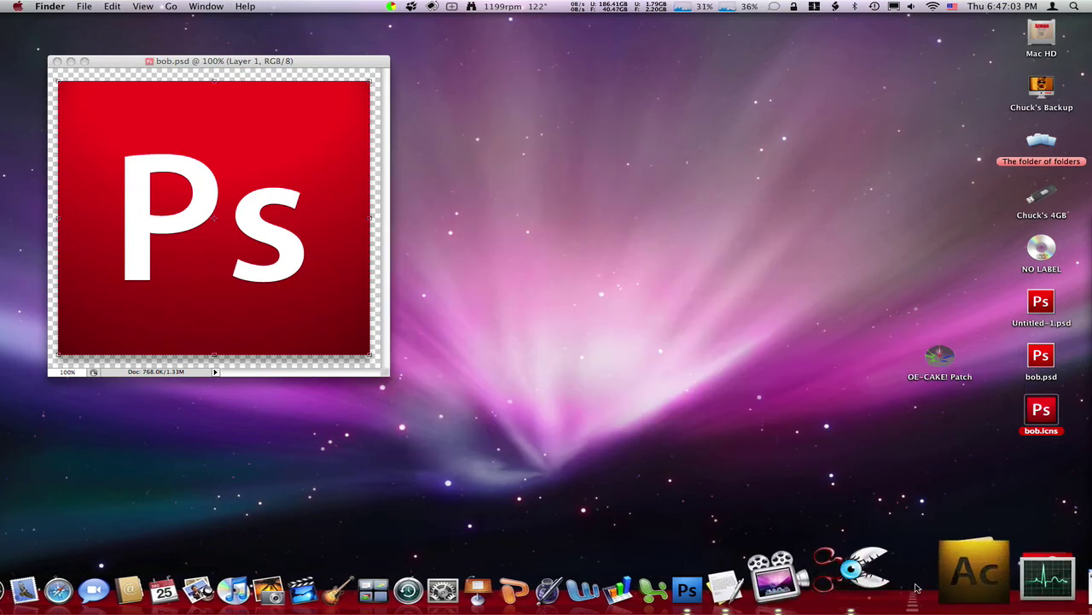
left_click(932, 574)
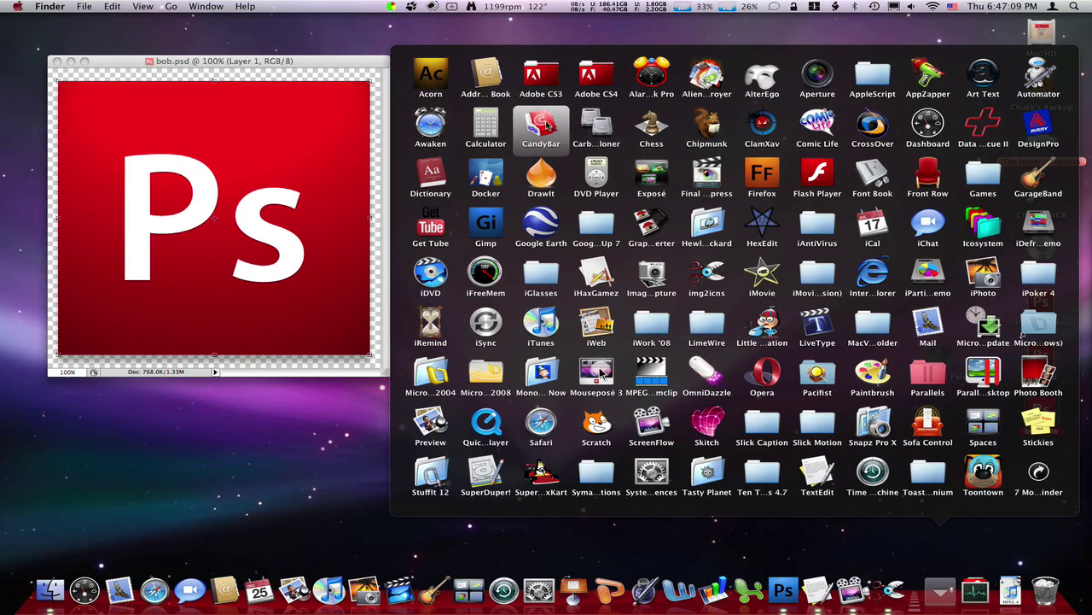
left_click(551, 128)
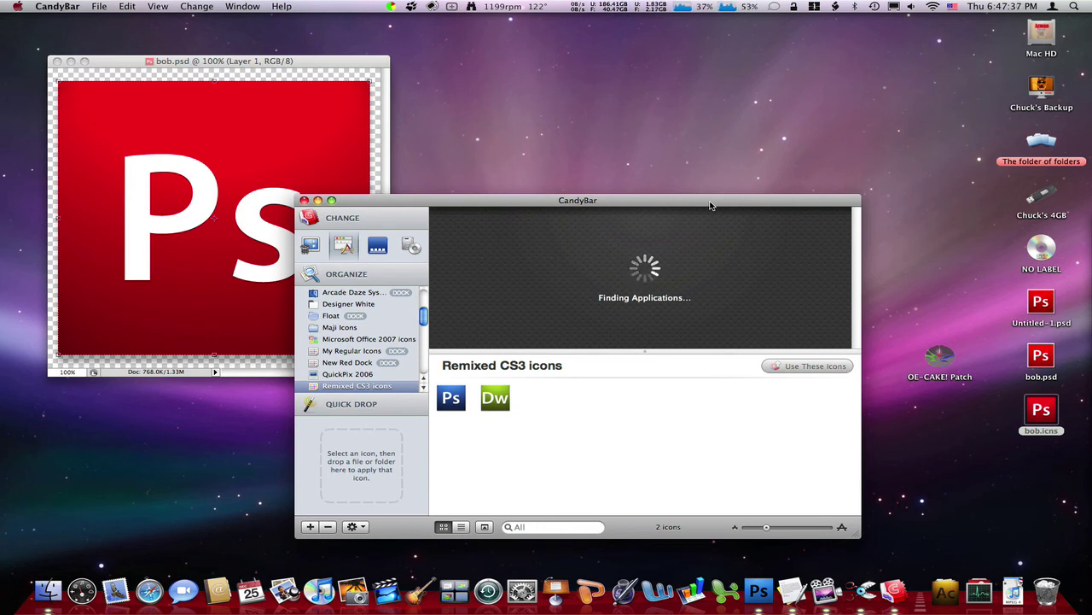
key("super+q")
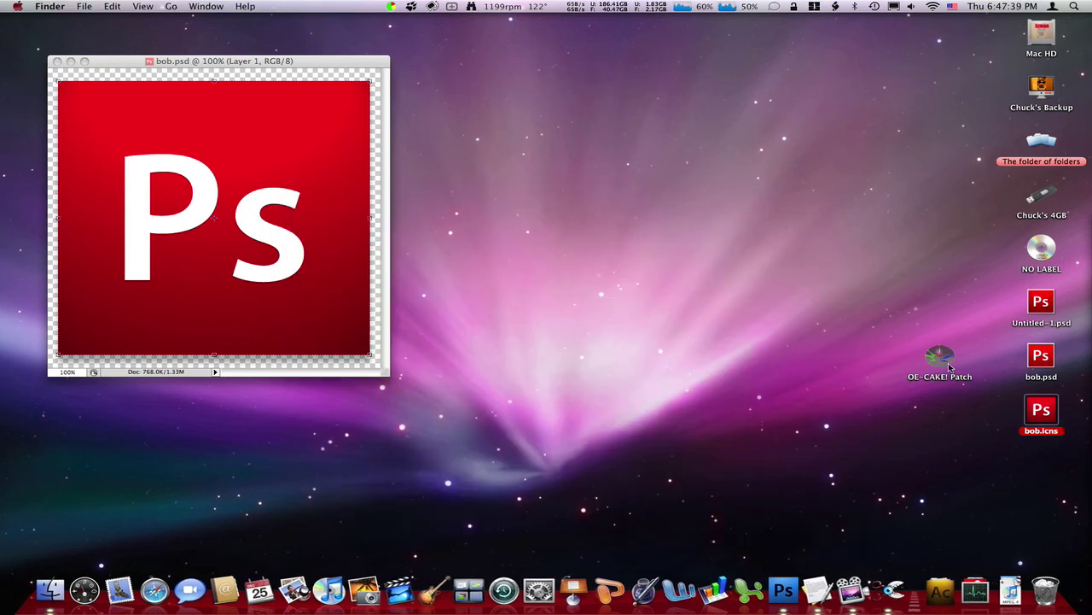
- Show the file information of the OE-CAKE! Patch application and of bob.icns, with the two info windows side by side
left_click(948, 365)
key("super+i")
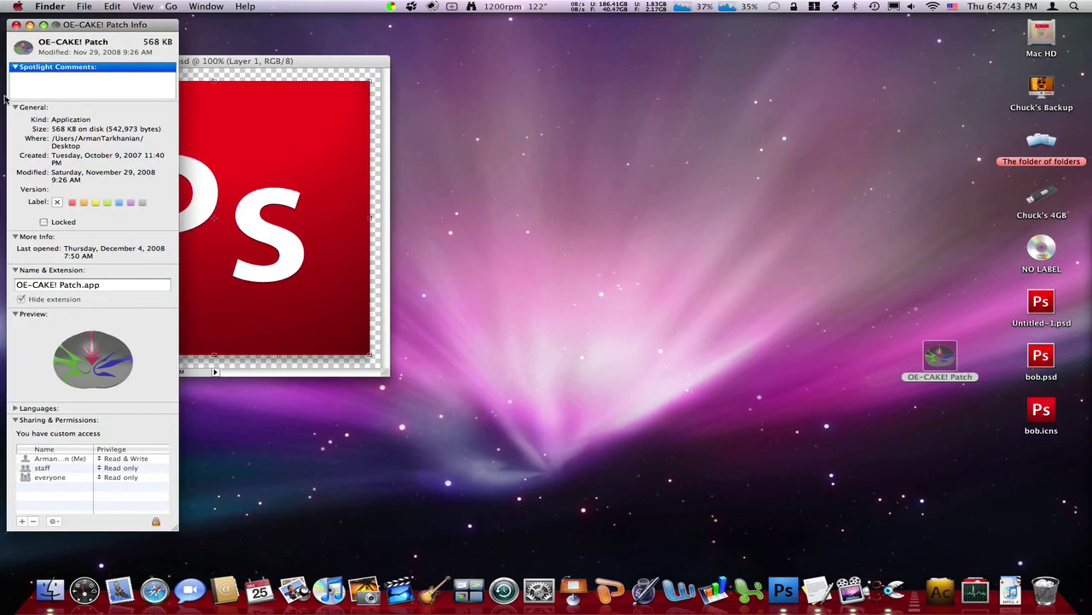
left_click_drag(76, 30, 198, 38)
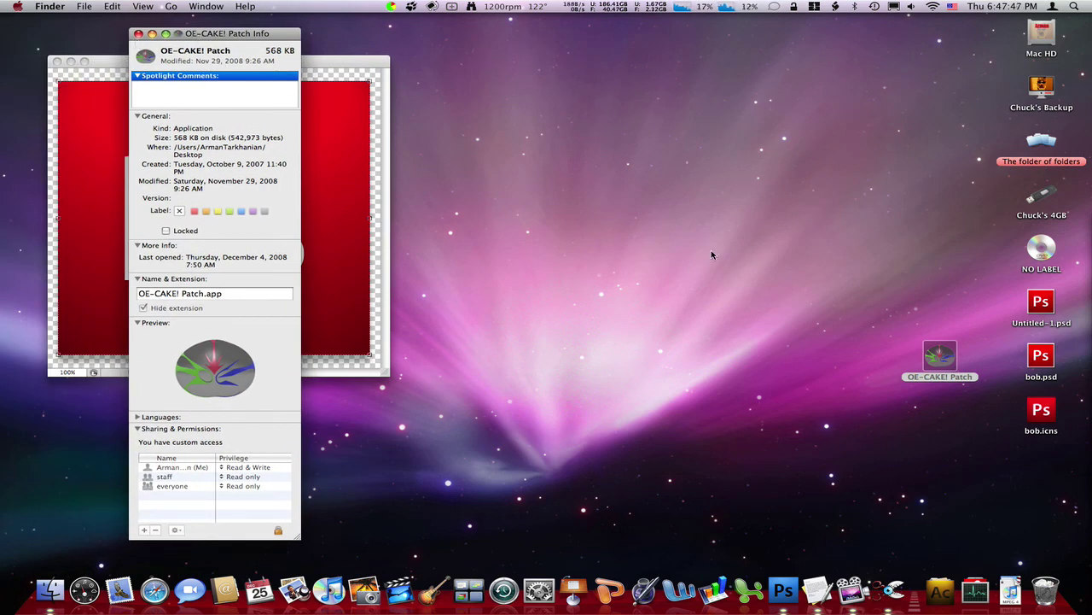
left_click(1033, 411)
key("space")
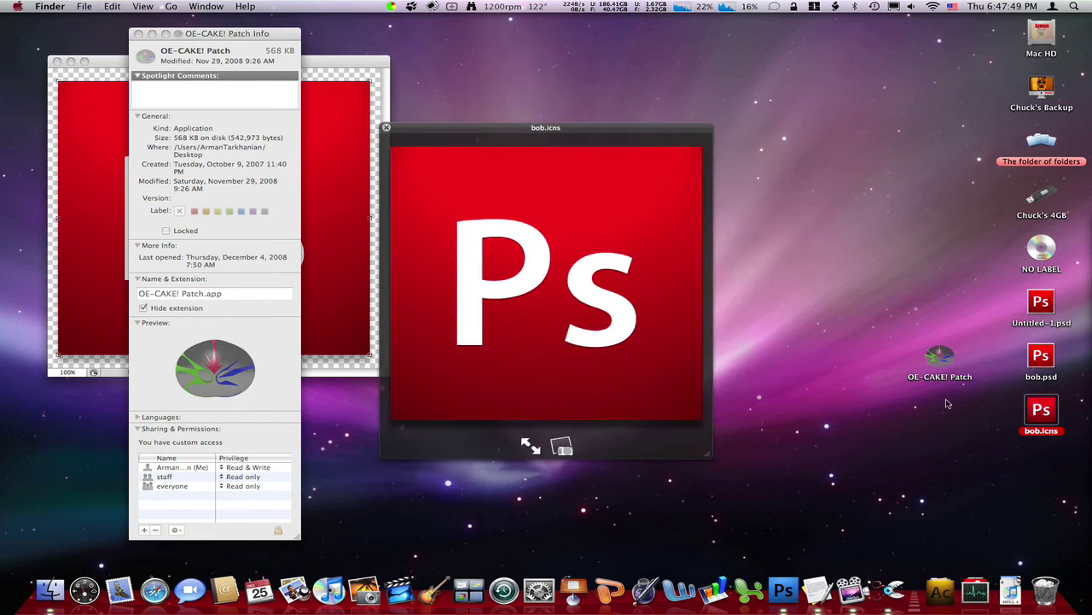
key("space")
key("super+i")
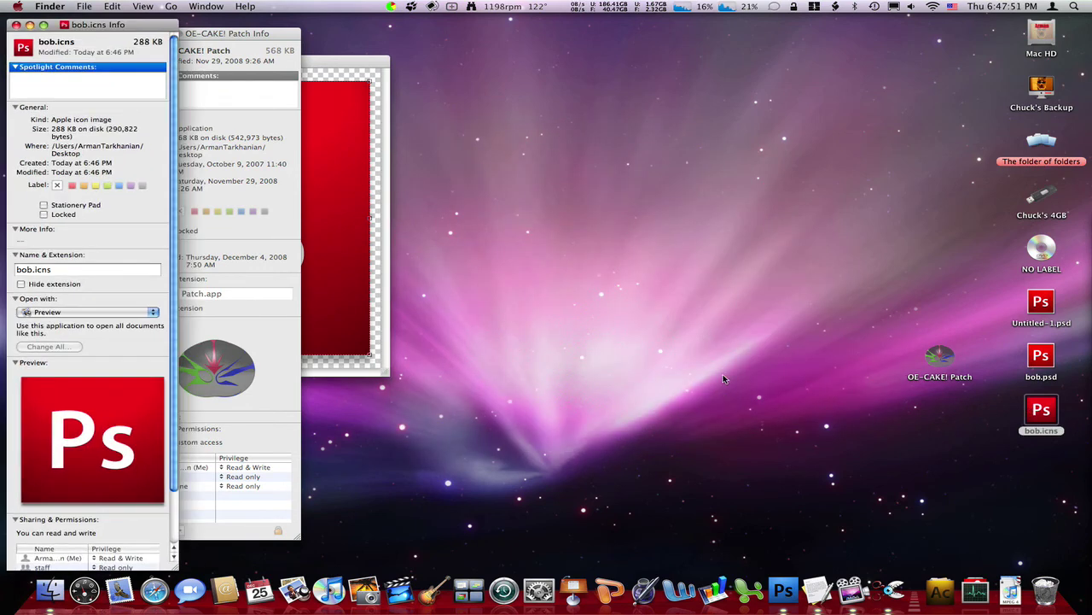
left_click_drag(253, 37, 366, 41)
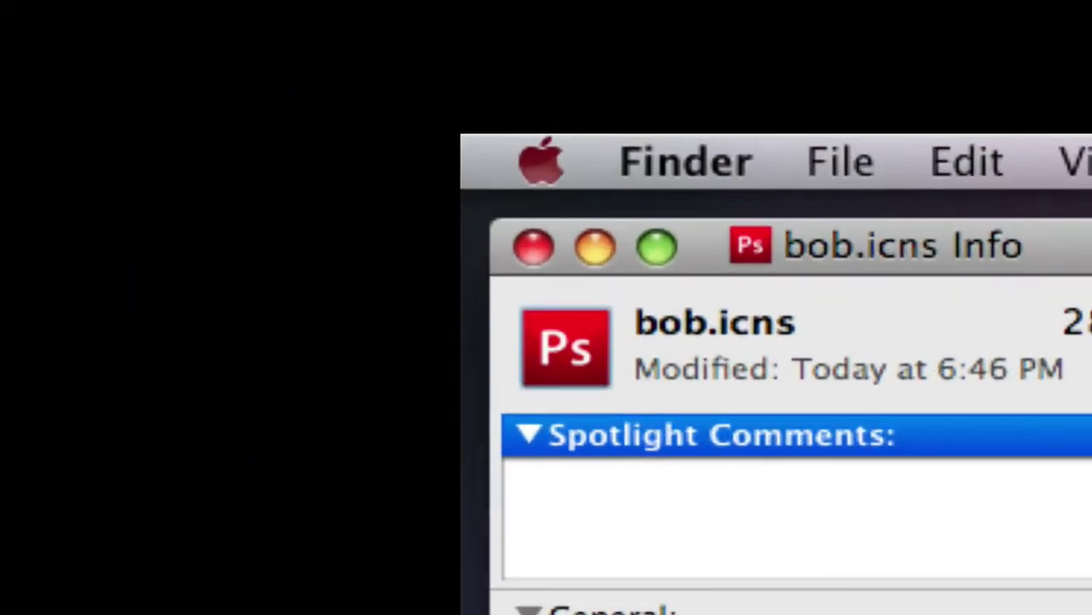
- Replace the OE-CAKE! Patch application's icon with the copied bob.icns icon, and close both info windows
left_click(1091, 418)
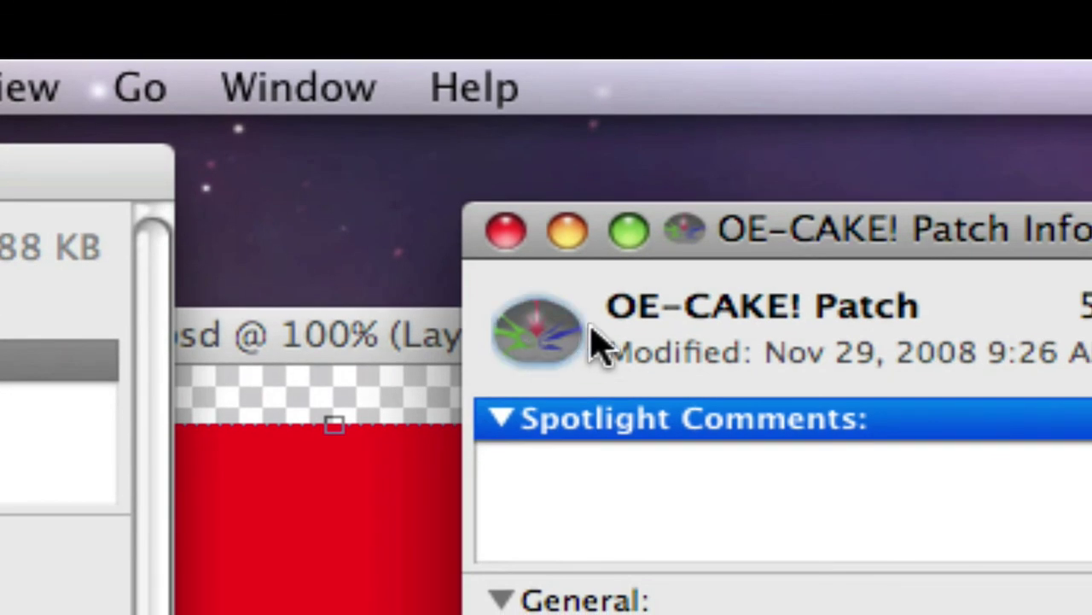
key("super+v")
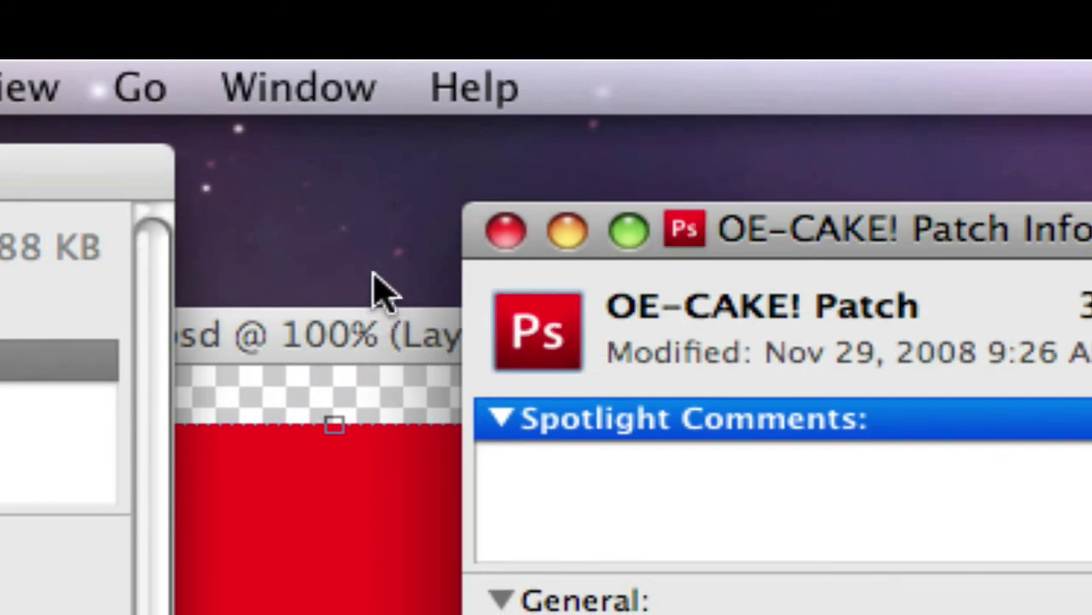
left_click(507, 231)
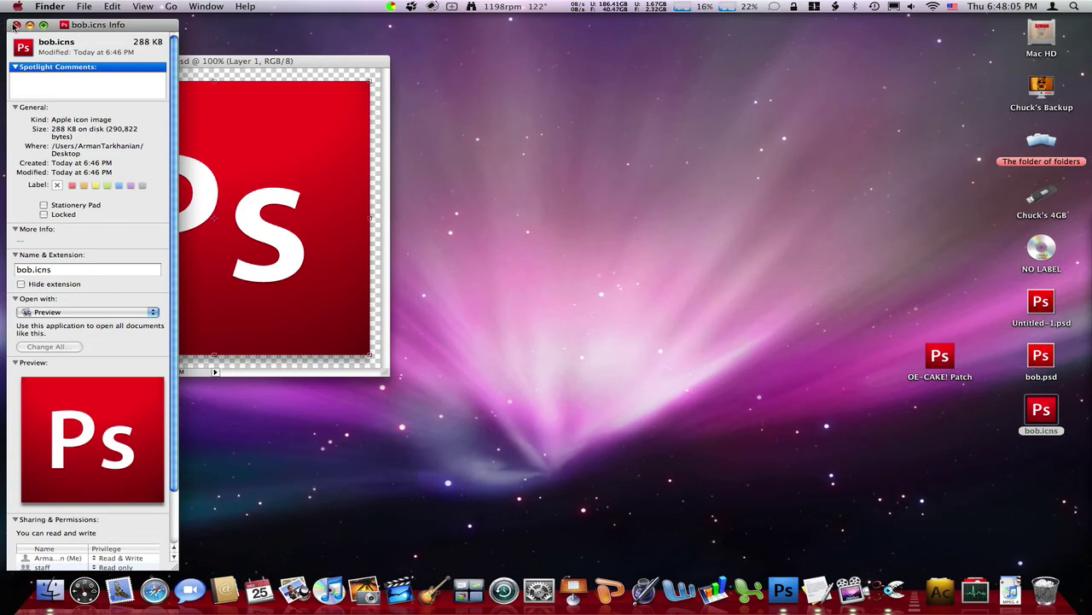
left_click(14, 24)
- Preview the OE-CAKE! Patch application and bob.icns with Quick Look to check the new icon
left_click(938, 358)
key("space")
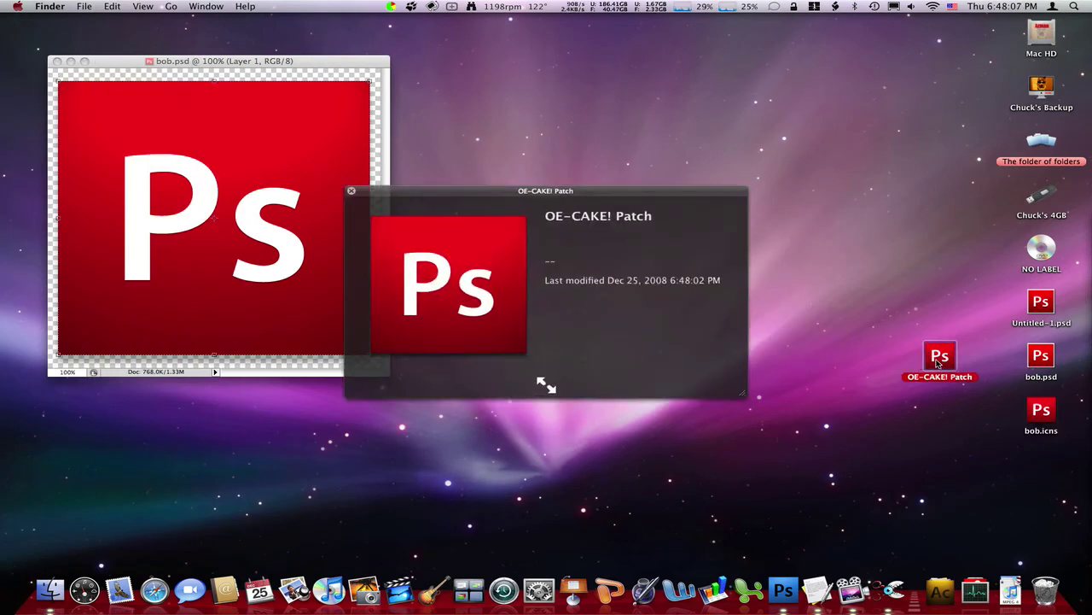
key("space")
key("space")
key("space")
left_click(1036, 406)
key("space")
key("space")
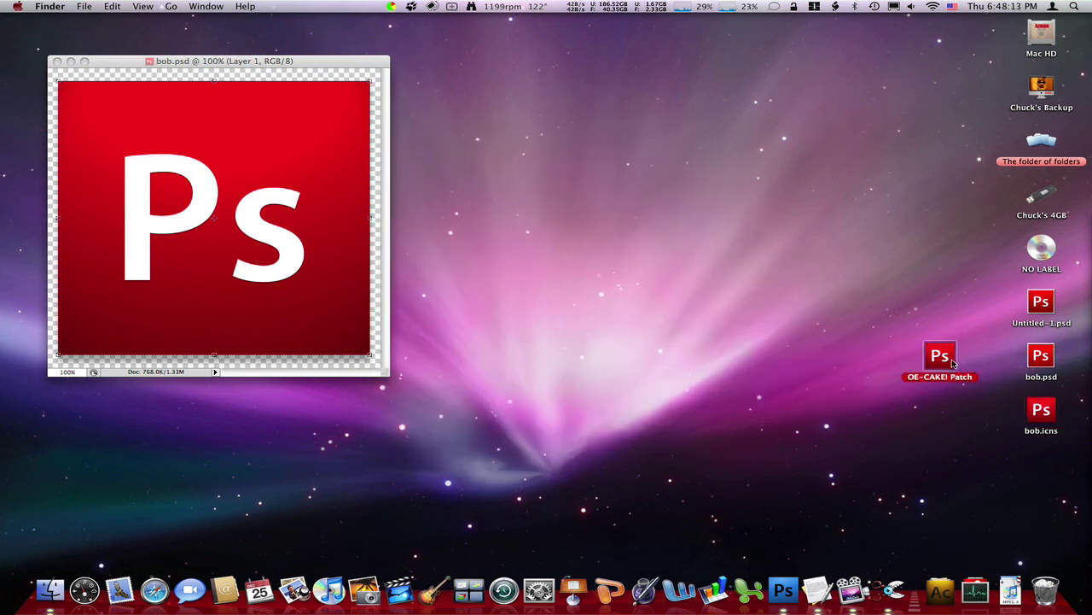
left_click(951, 363)
key("space")
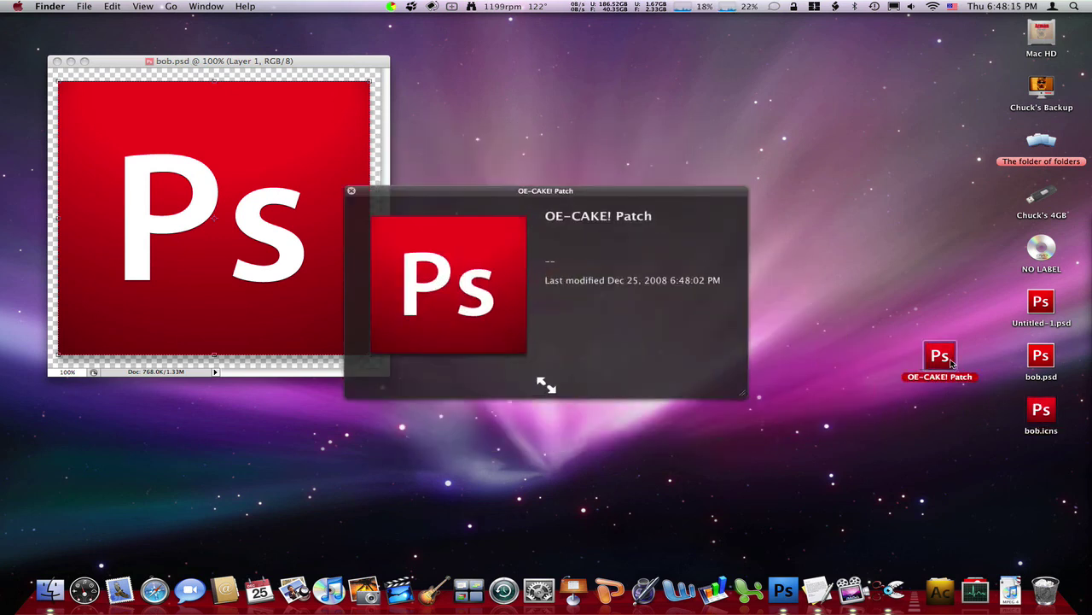
key("space")
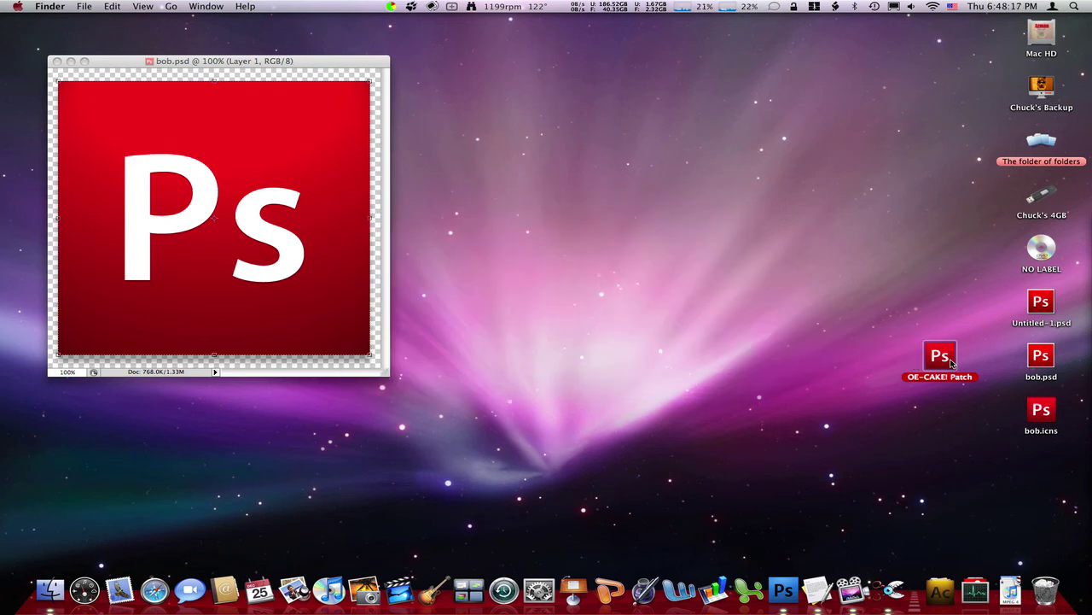